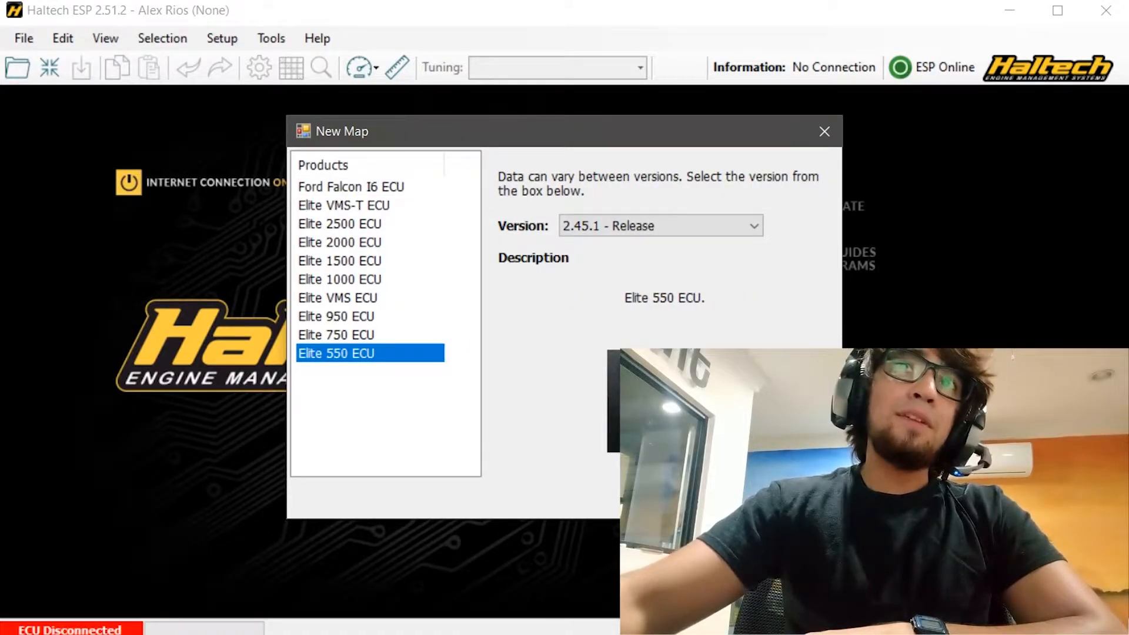
# - Create a new map for the Elite 550 ECU using version 2.45.1 - Release and open its main setup
pyautogui.press('Return')
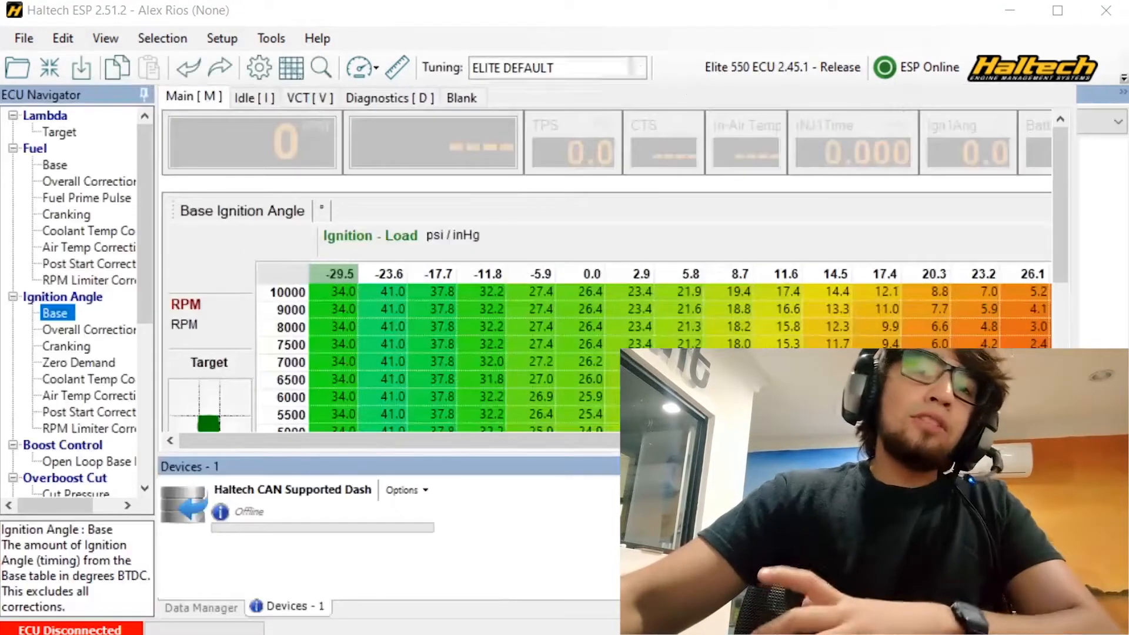
pyautogui.click(260, 67)
pyautogui.moveTo(61, 69); pyautogui.dragTo(291, 14)
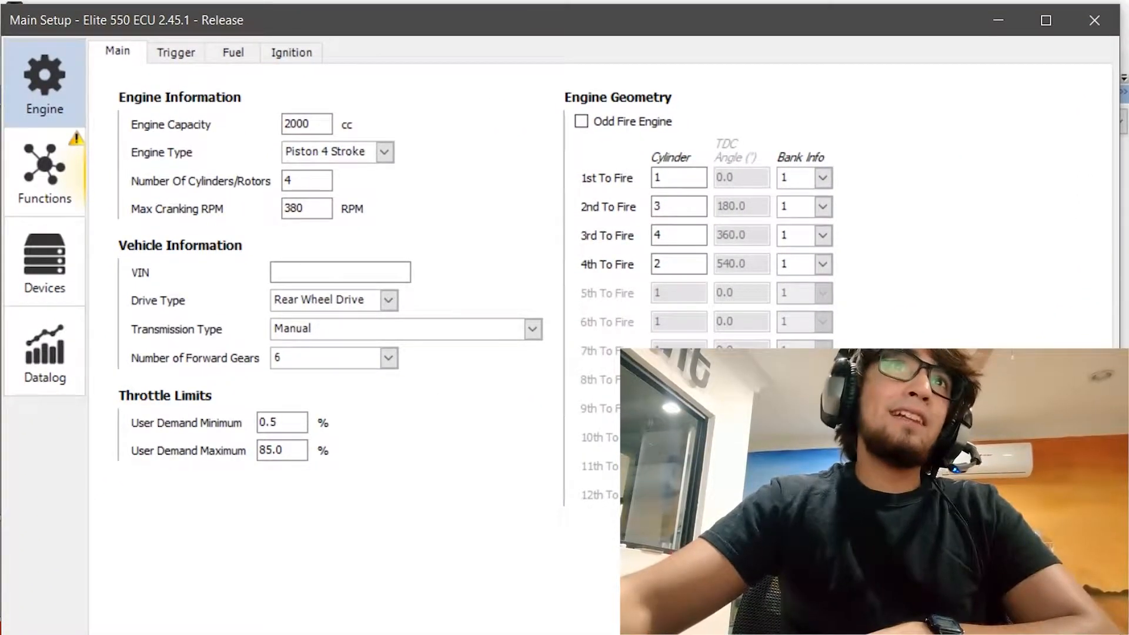
# - Set the engine capacity to 2378 cc and choose Piston 4 Stroke as the engine type
pyautogui.click(320, 128)
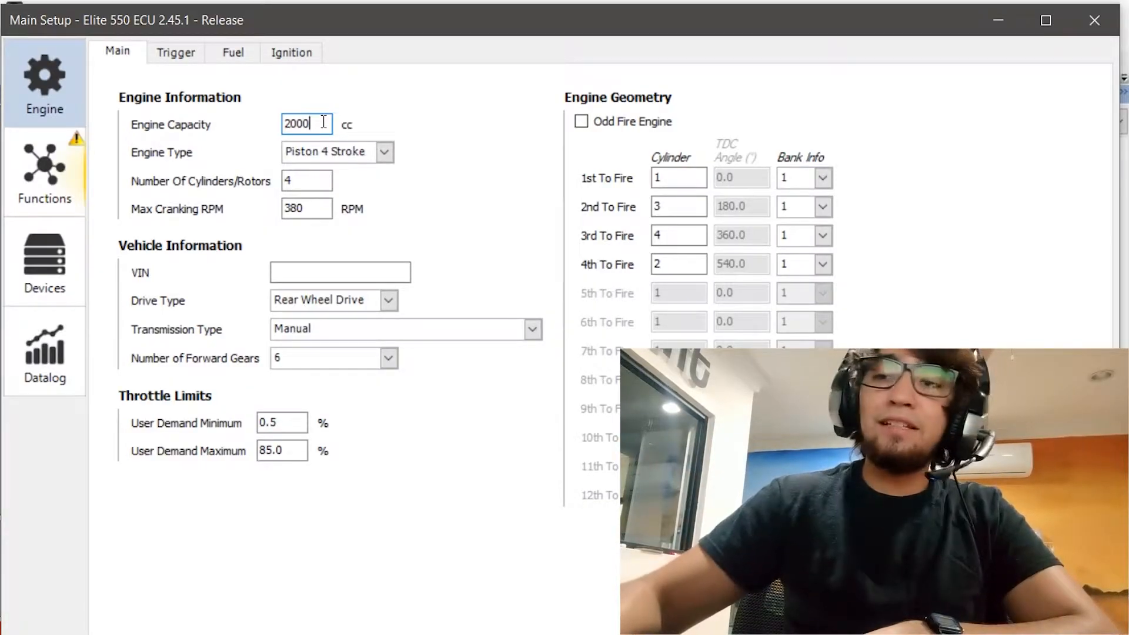
pyautogui.press('BackSpace')
pyautogui.press('BackSpace')
pyautogui.press('BackSpace')
pyautogui.write('3')
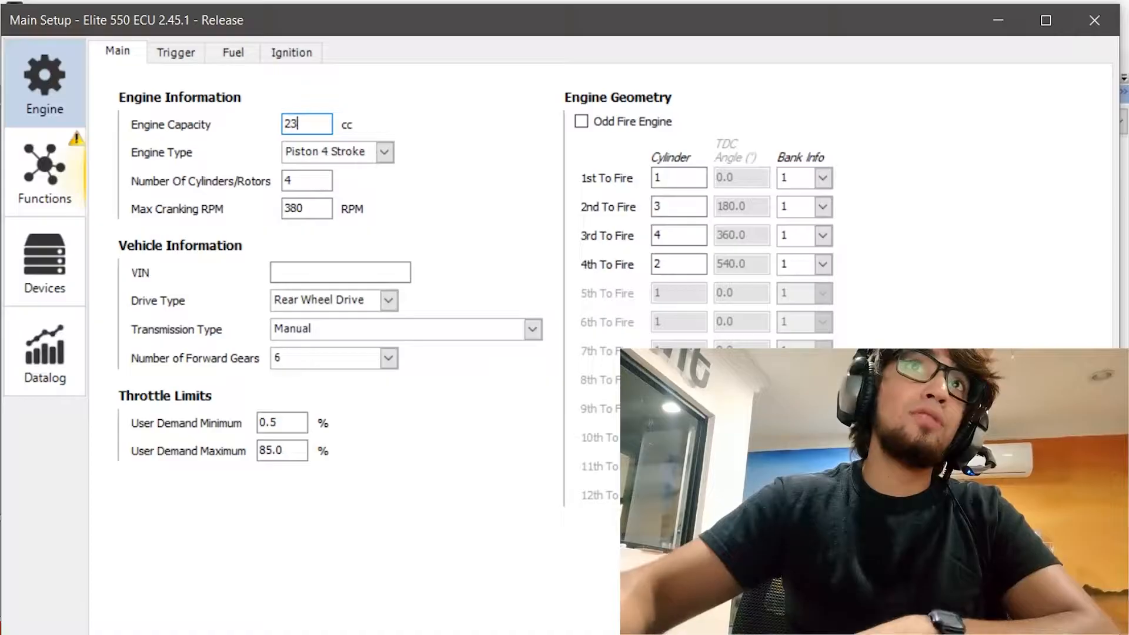
pyautogui.write('78')
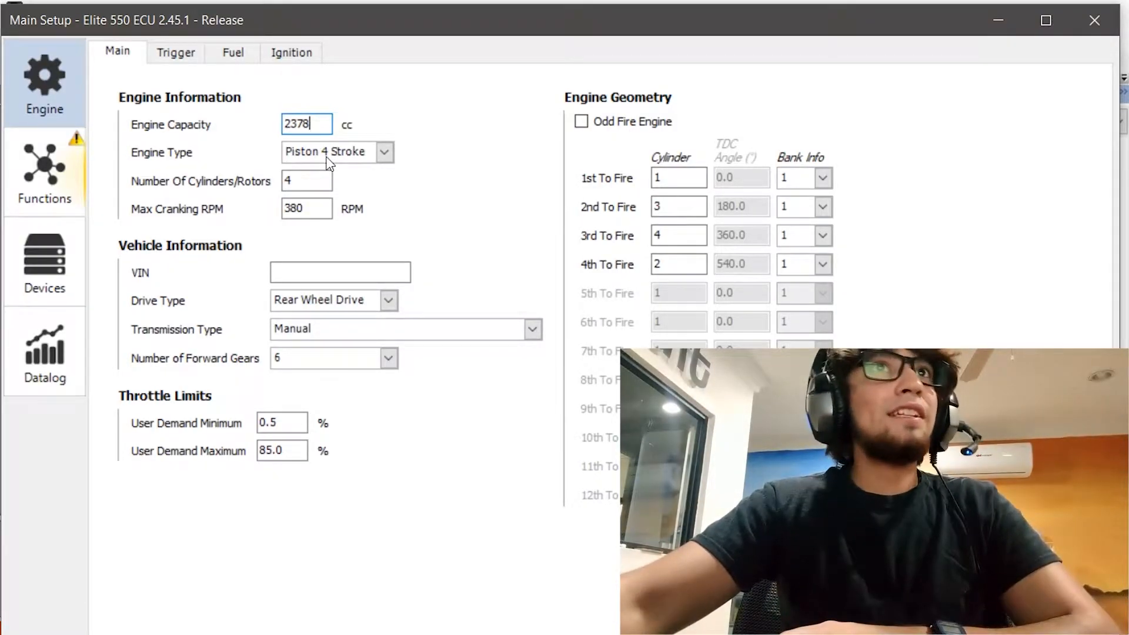
pyautogui.click(382, 153)
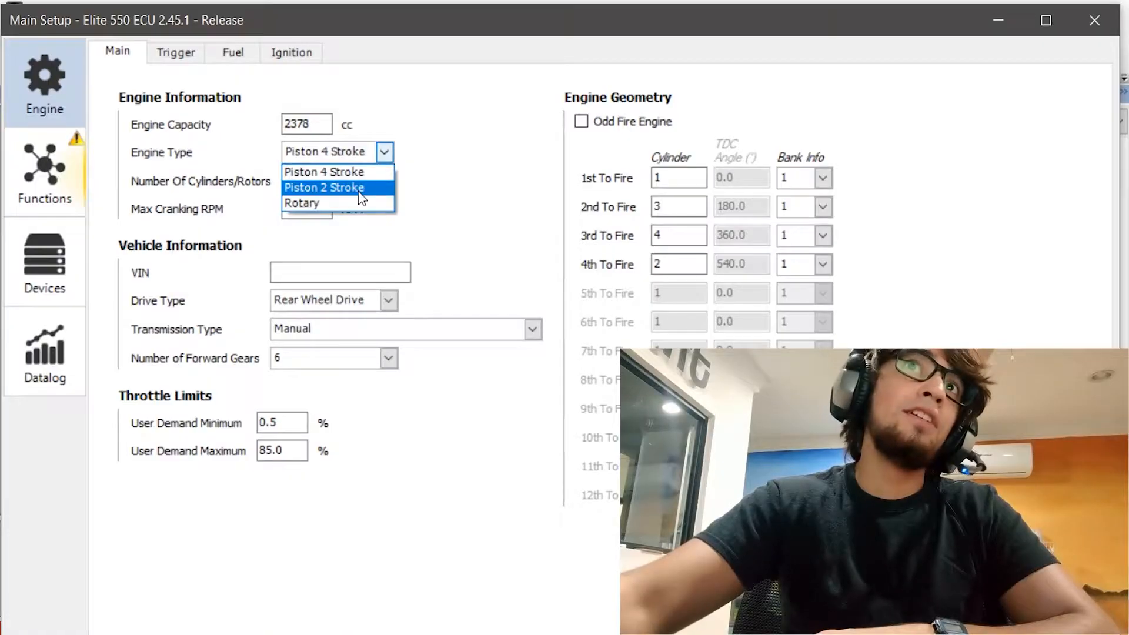
pyautogui.click(376, 175)
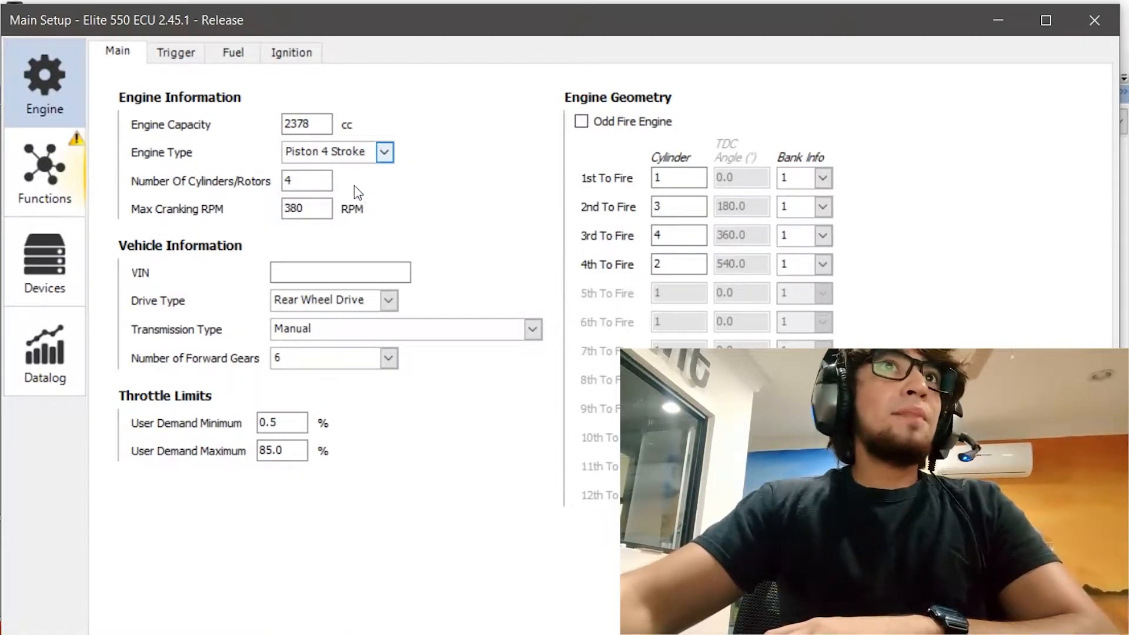
pyautogui.click(318, 209)
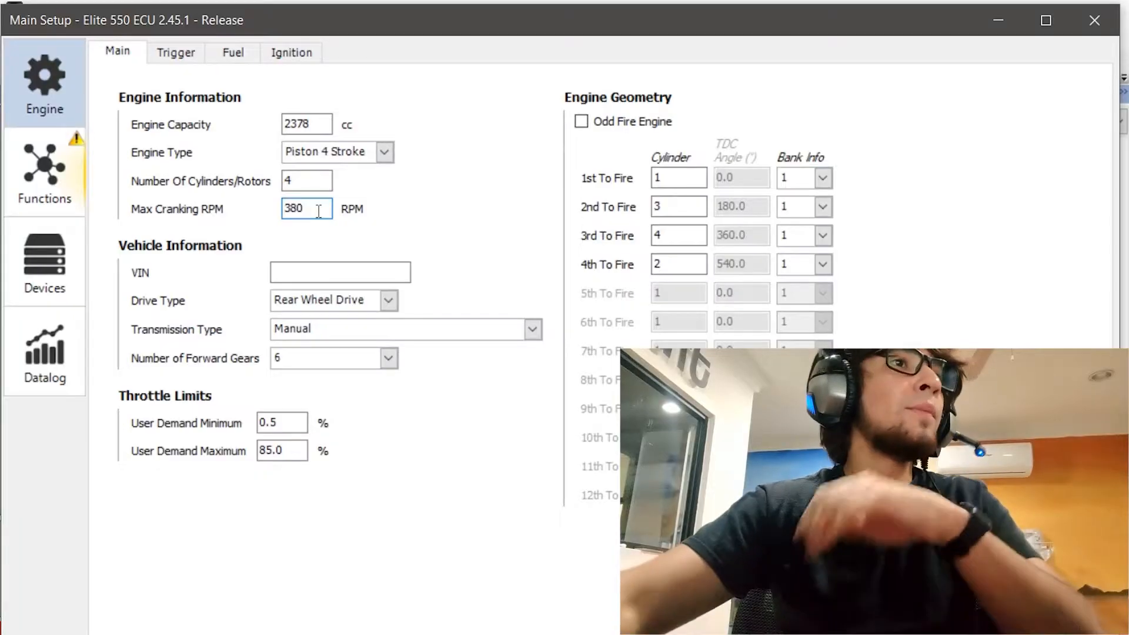
pyautogui.doubleClick(318, 210)
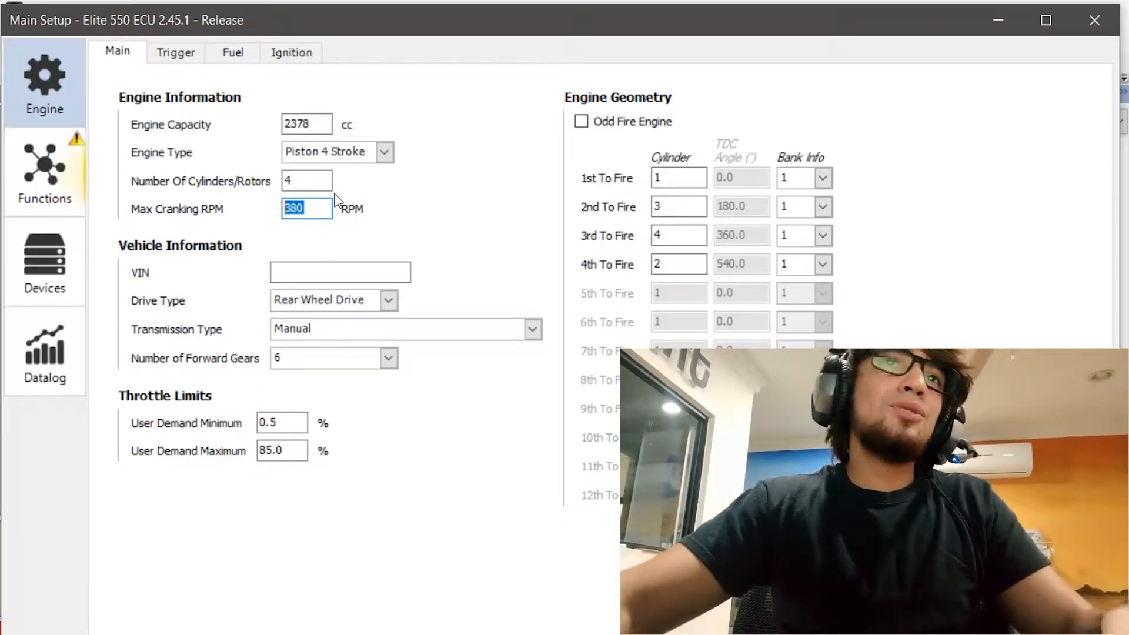
pyautogui.click(312, 207)
pyautogui.click(316, 270)
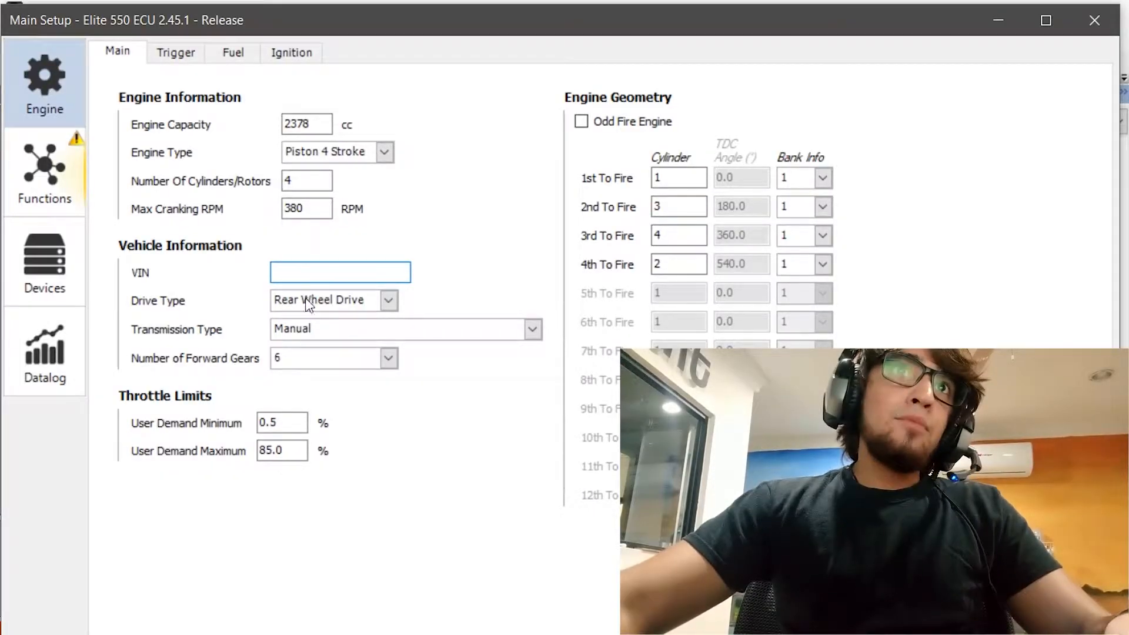
# - Set the vehicle's drive type to Front Wheel Drive
pyautogui.click(352, 301)
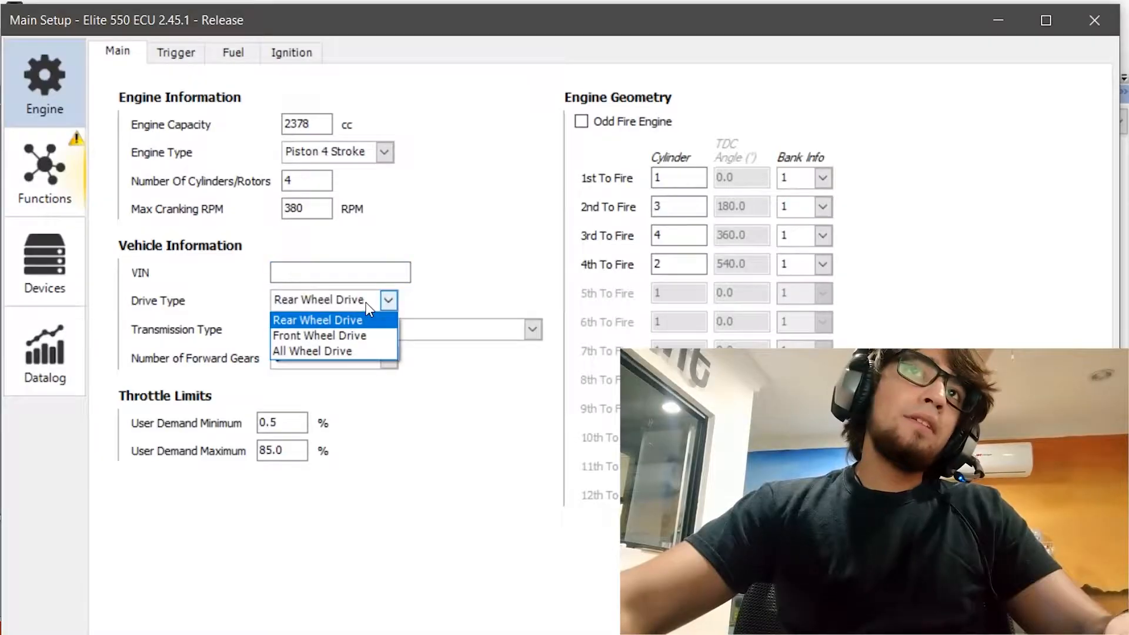
pyautogui.click(352, 336)
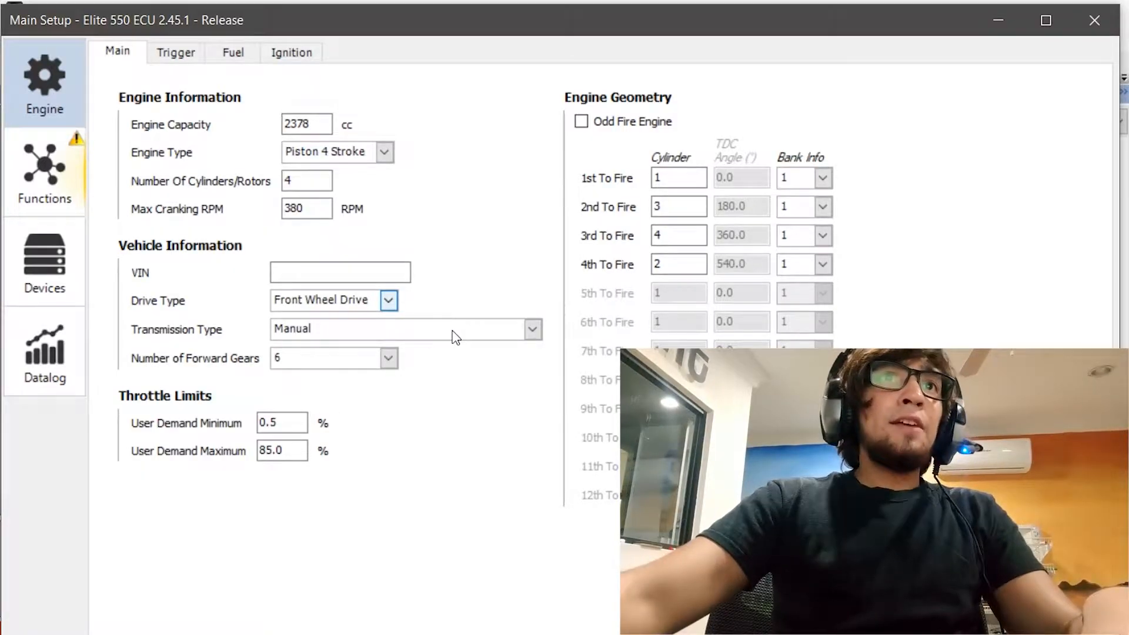
pyautogui.click(455, 336)
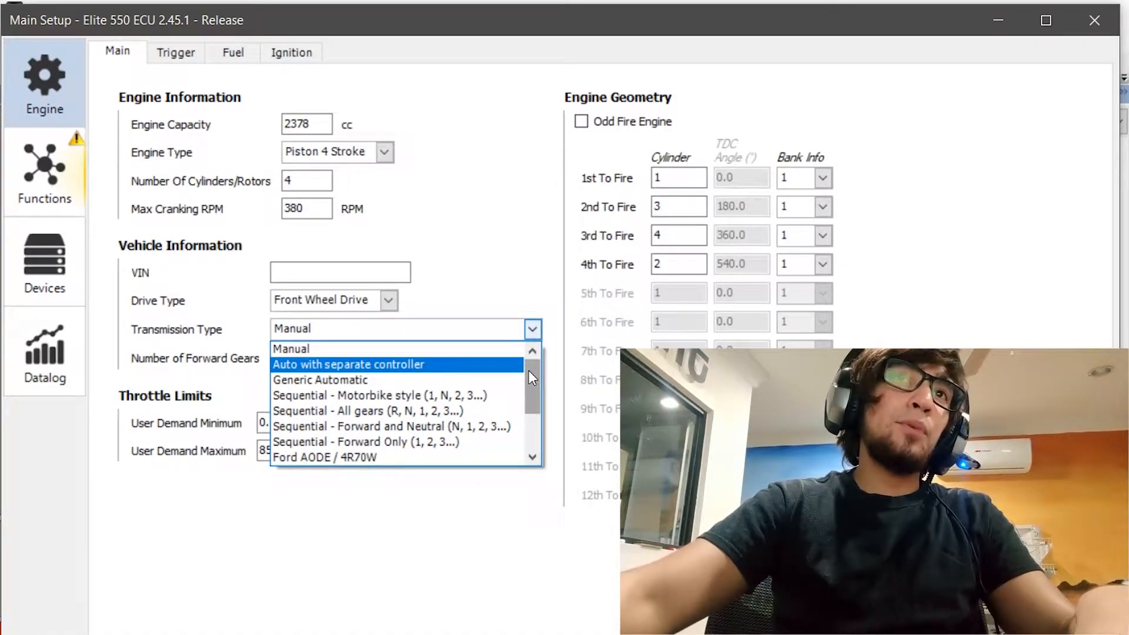
pyautogui.moveTo(528, 371)
pyautogui.mouseDown()
pyautogui.moveTo(528, 408)
pyautogui.moveTo(533, 366)
pyautogui.mouseUp()
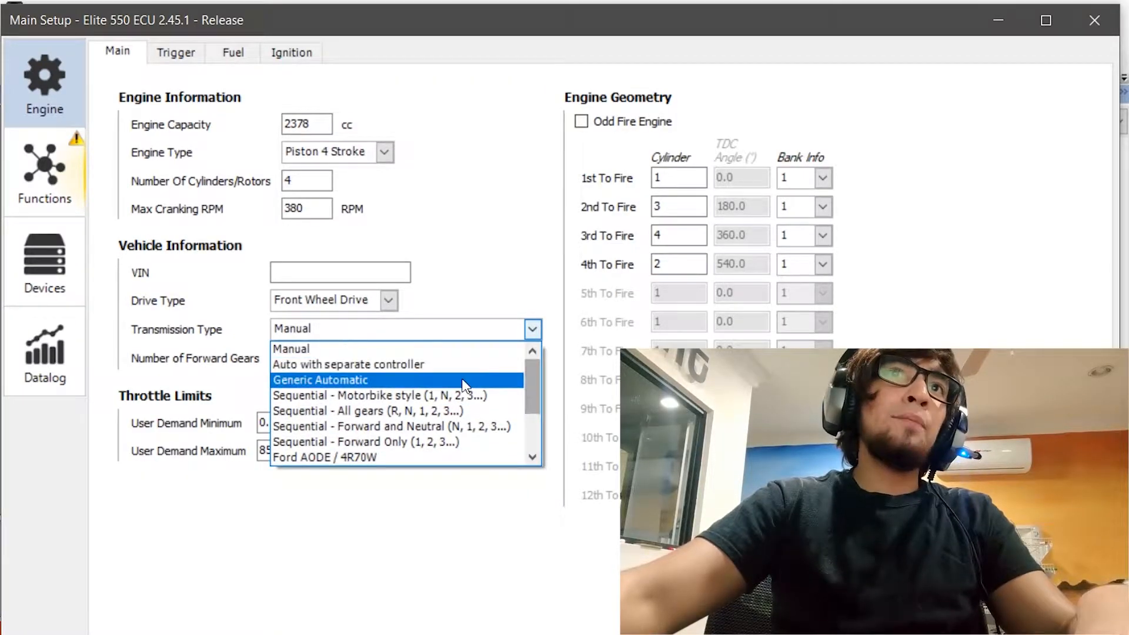
pyautogui.click(392, 380)
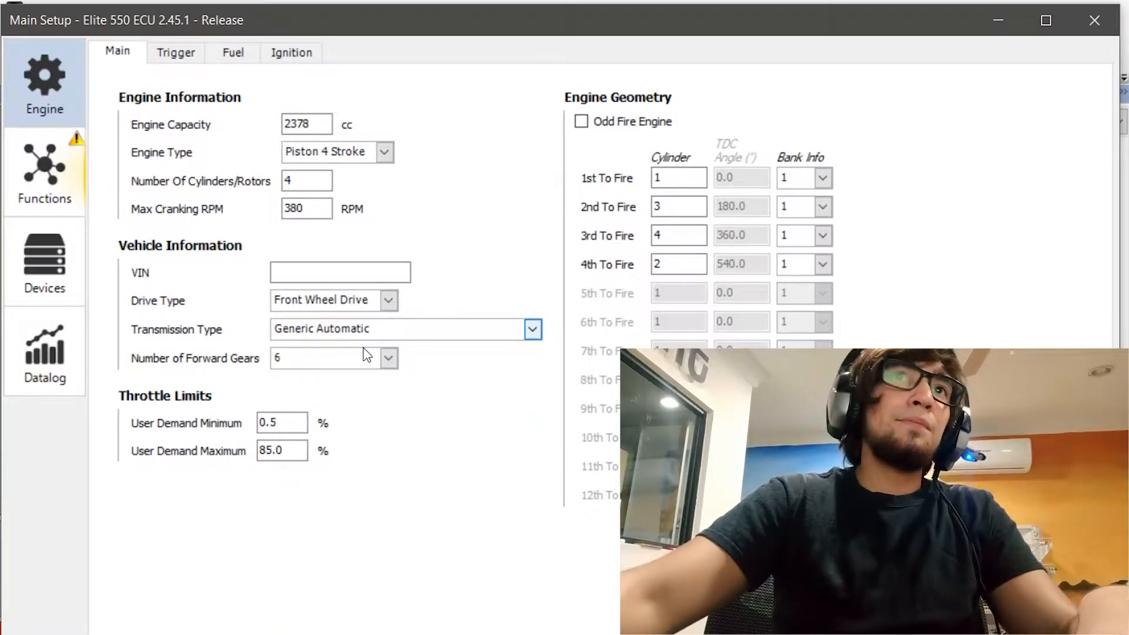
pyautogui.click(347, 329)
pyautogui.scroll(1, 369, 382)
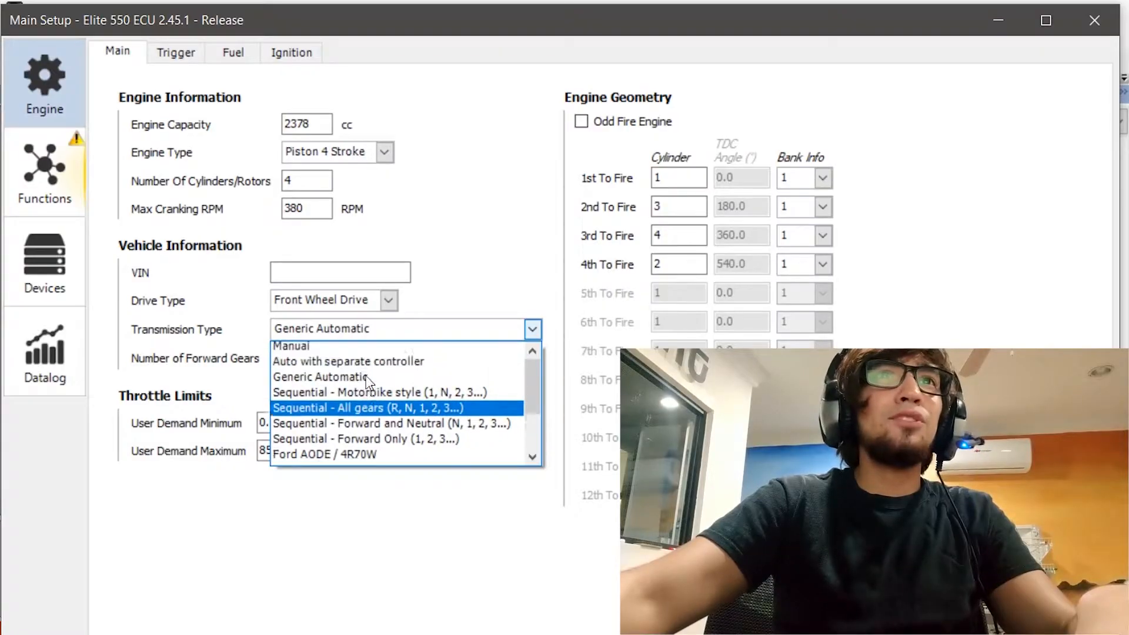
pyautogui.click(329, 347)
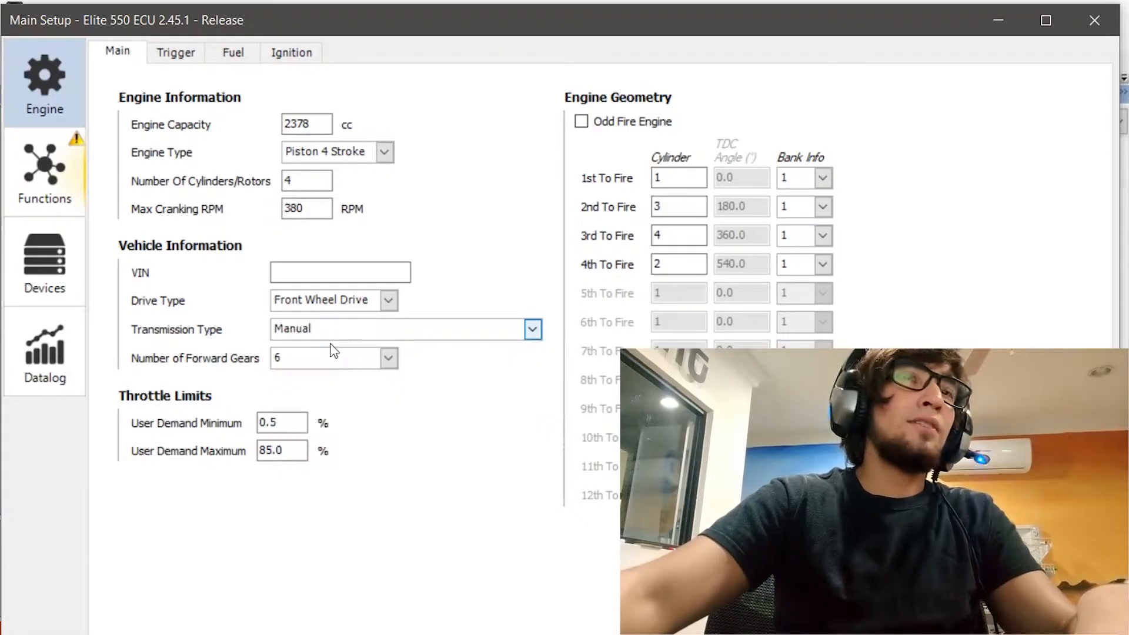
# - Set the number of forward gears to 5 in the vehicle information
pyautogui.click(388, 360)
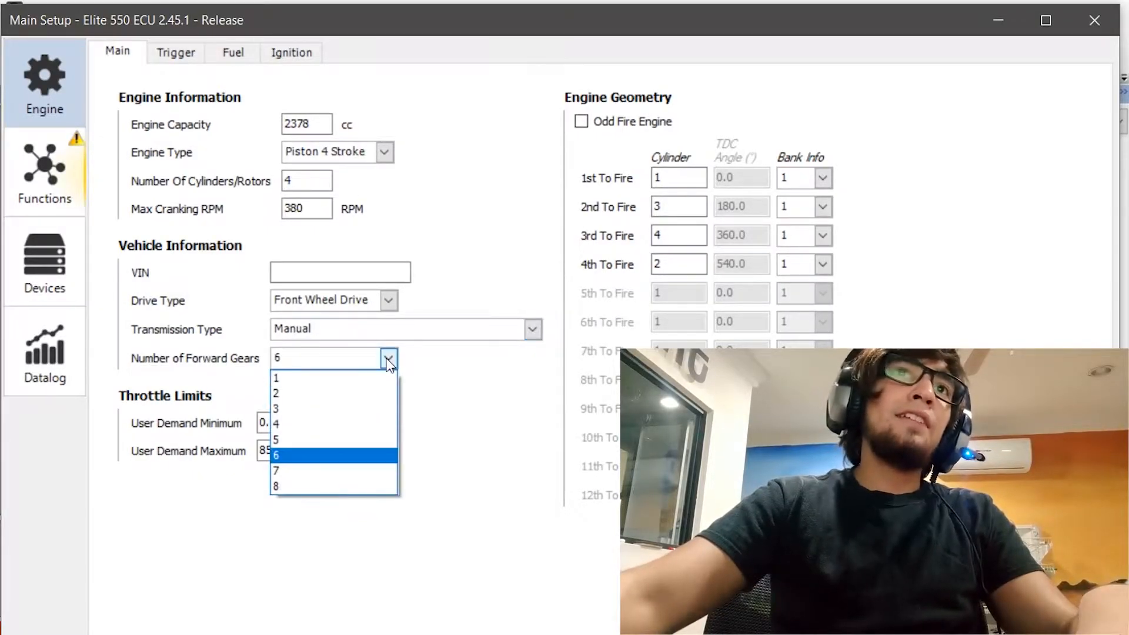
pyautogui.click(372, 442)
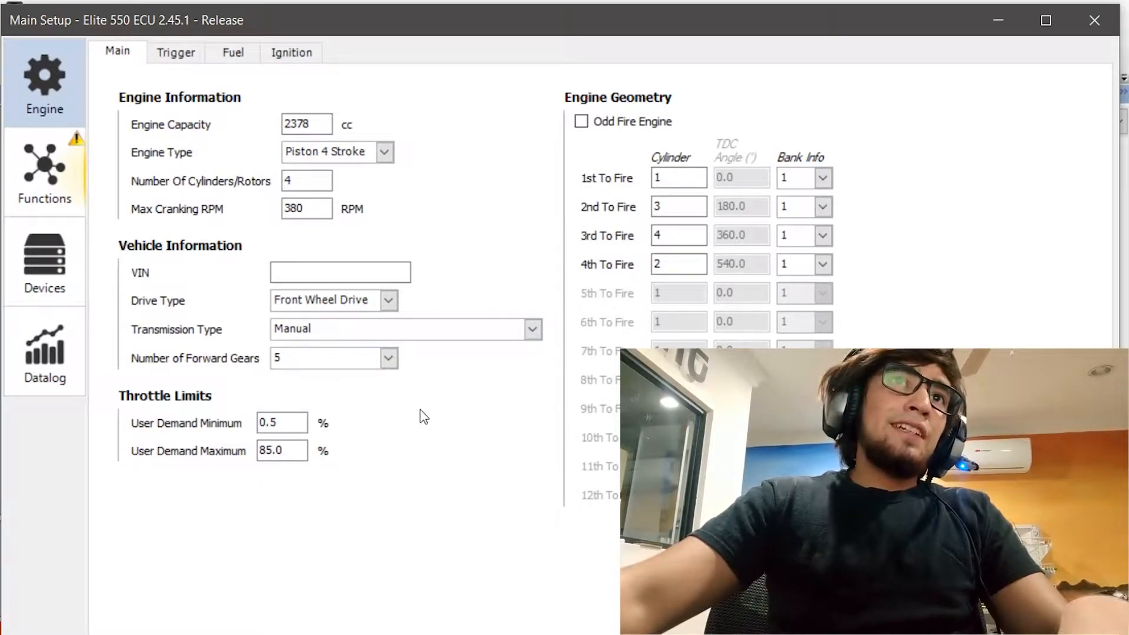
pyautogui.click(282, 423)
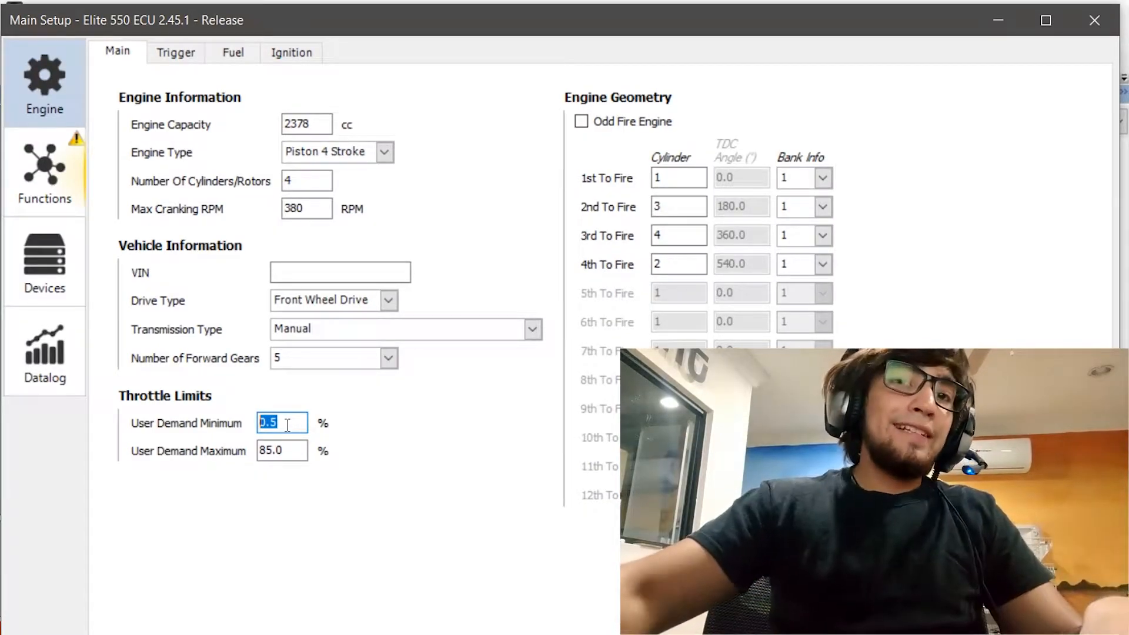
pyautogui.moveTo(295, 451); pyautogui.dragTo(259, 468)
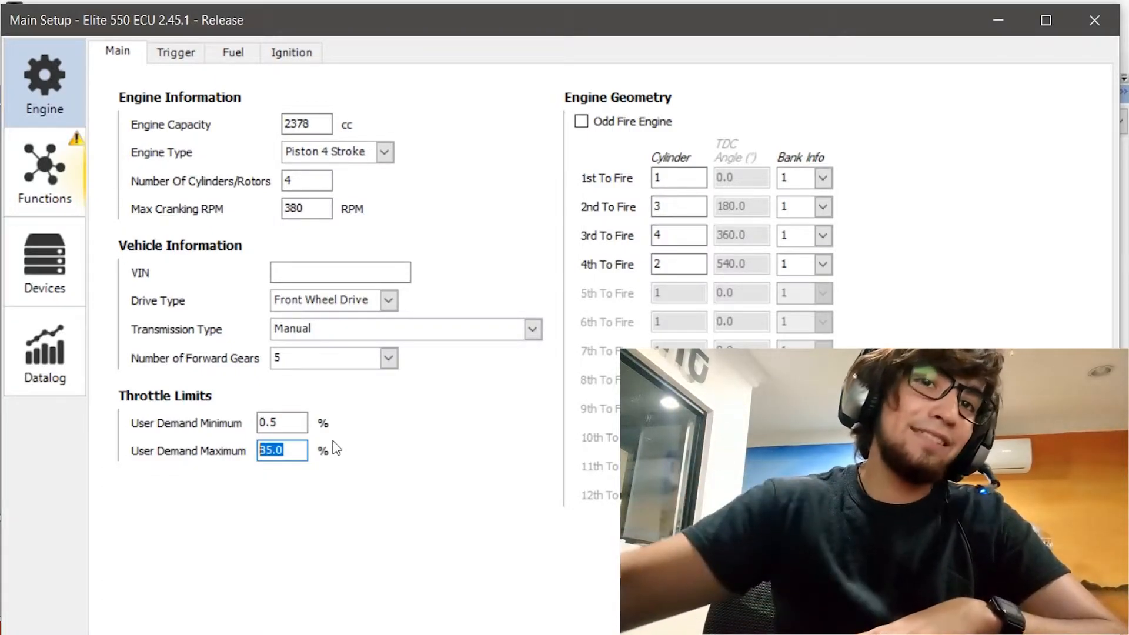
pyautogui.click(658, 146)
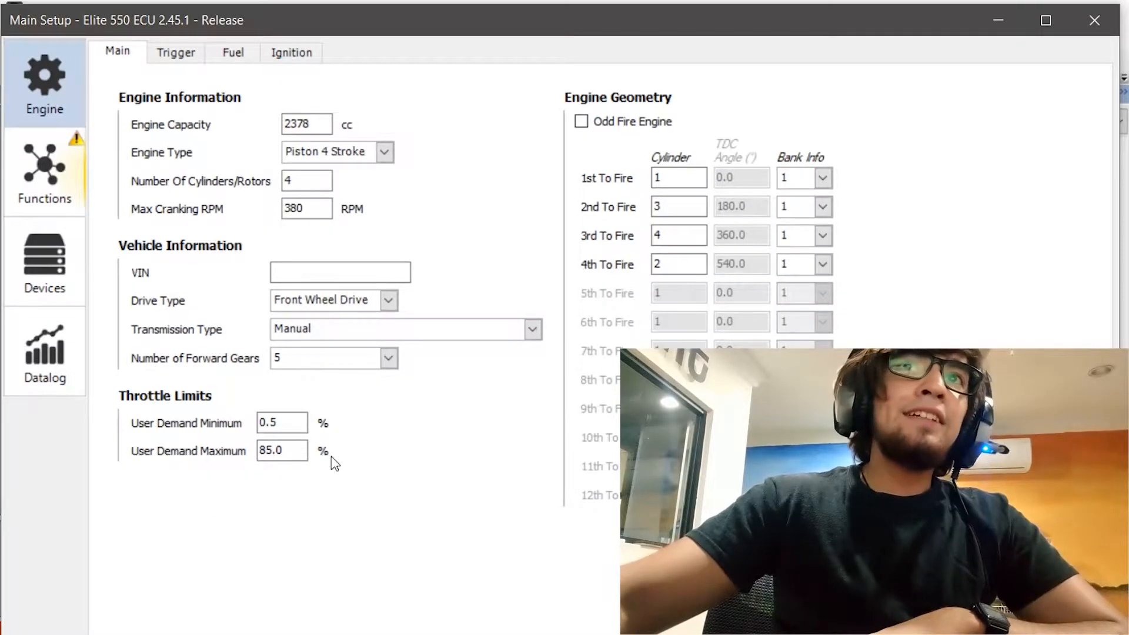
pyautogui.doubleClick(293, 179)
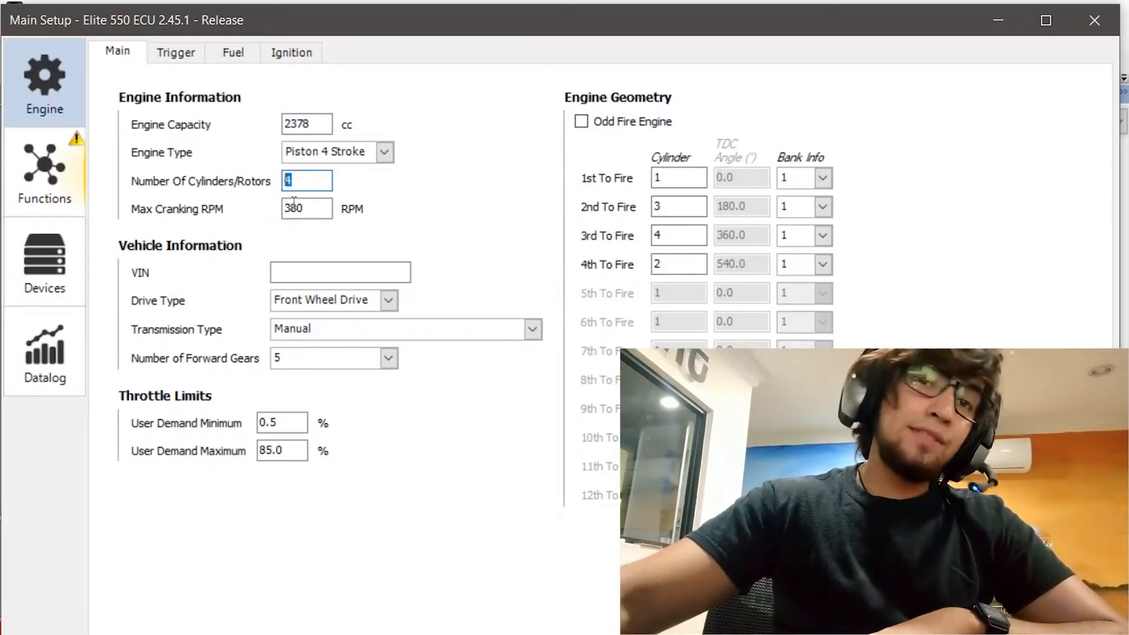
pyautogui.click(653, 177)
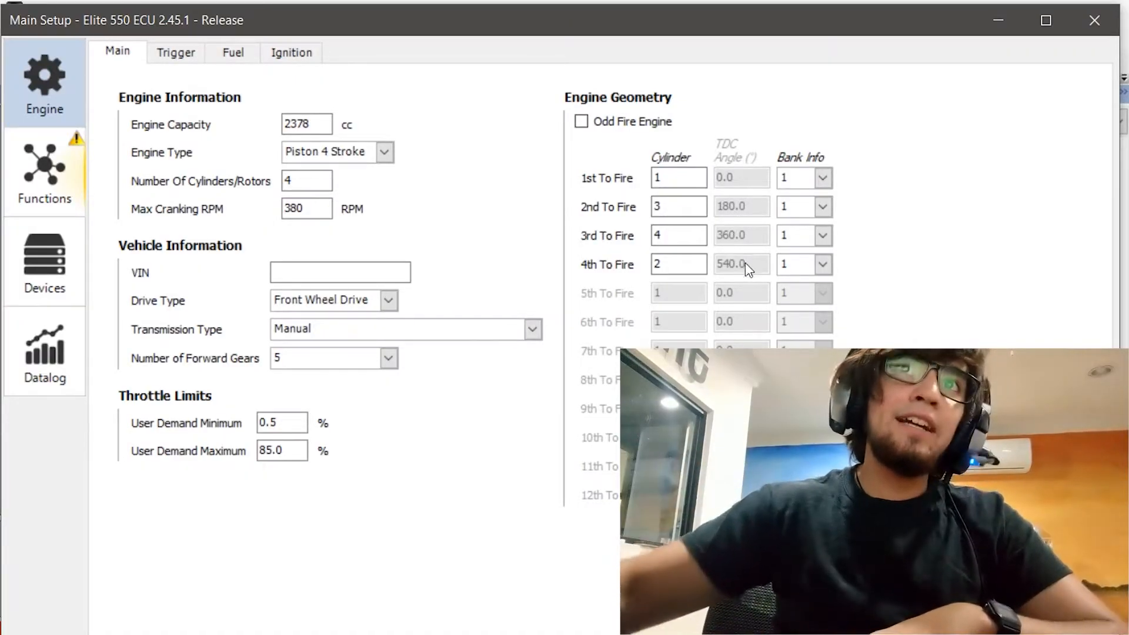
# - Enable the Odd Fire Engine option in the engine geometry and close the reference image of firing angles
pyautogui.click(664, 125)
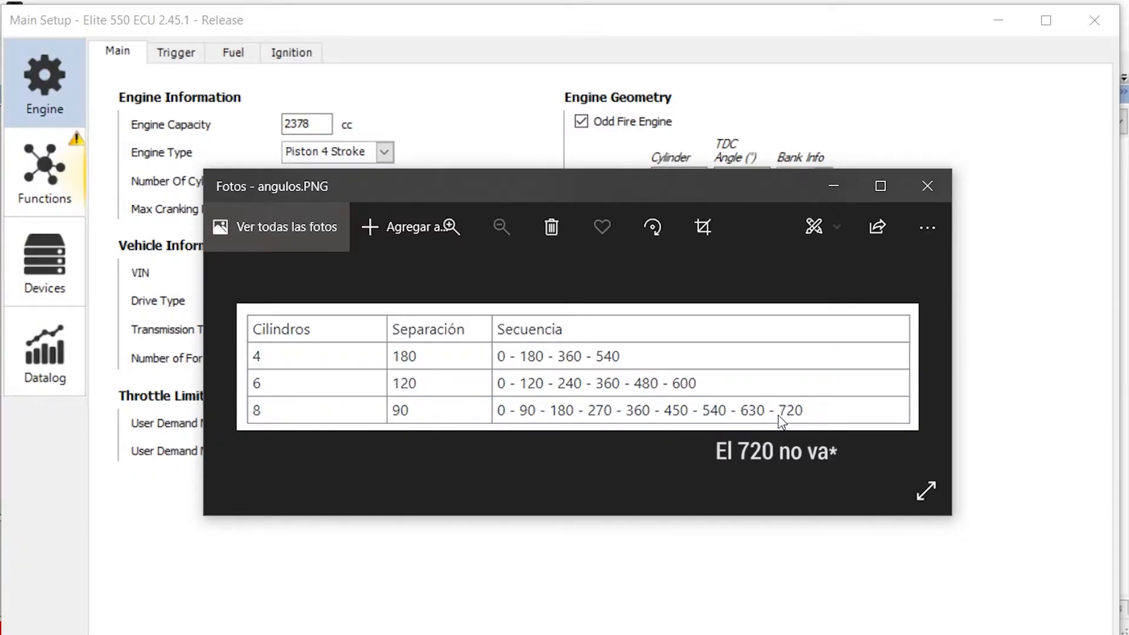
pyautogui.click(926, 186)
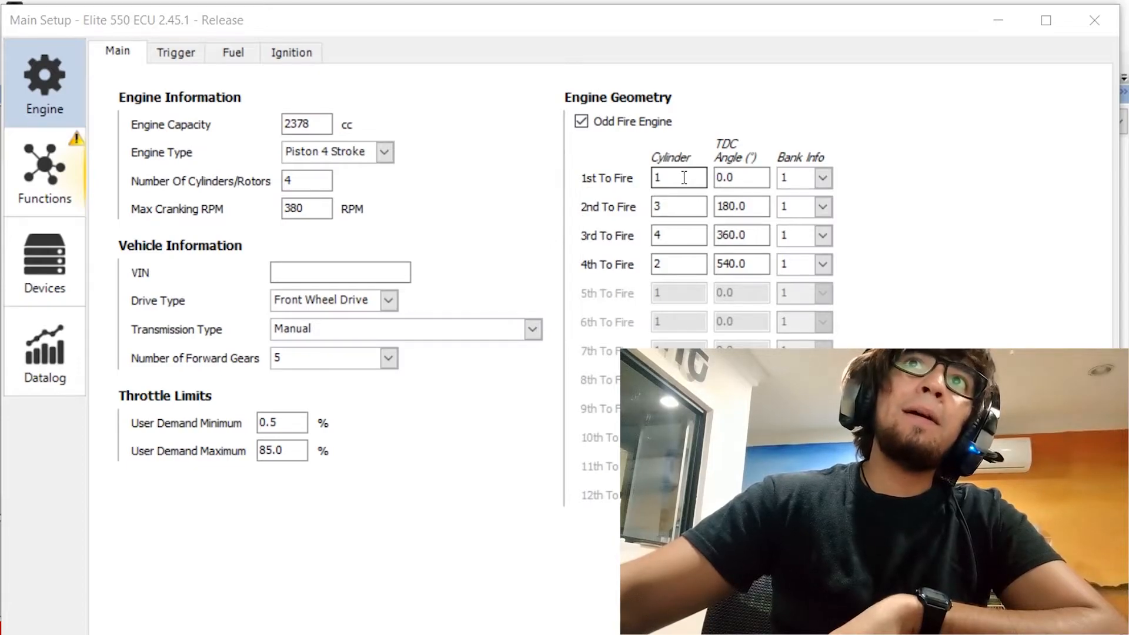
# - Examine the firing order, TDC angles and bank assignments of the four cylinders, along with the TDC reference animation
pyautogui.click(687, 235)
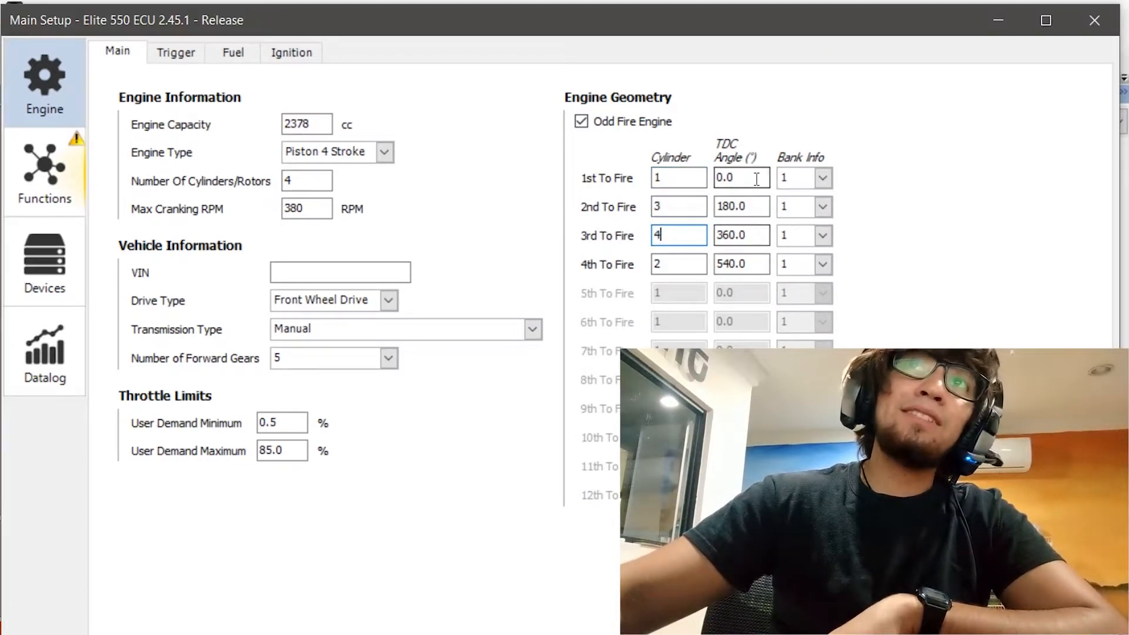
pyautogui.click(752, 234)
pyautogui.click(748, 264)
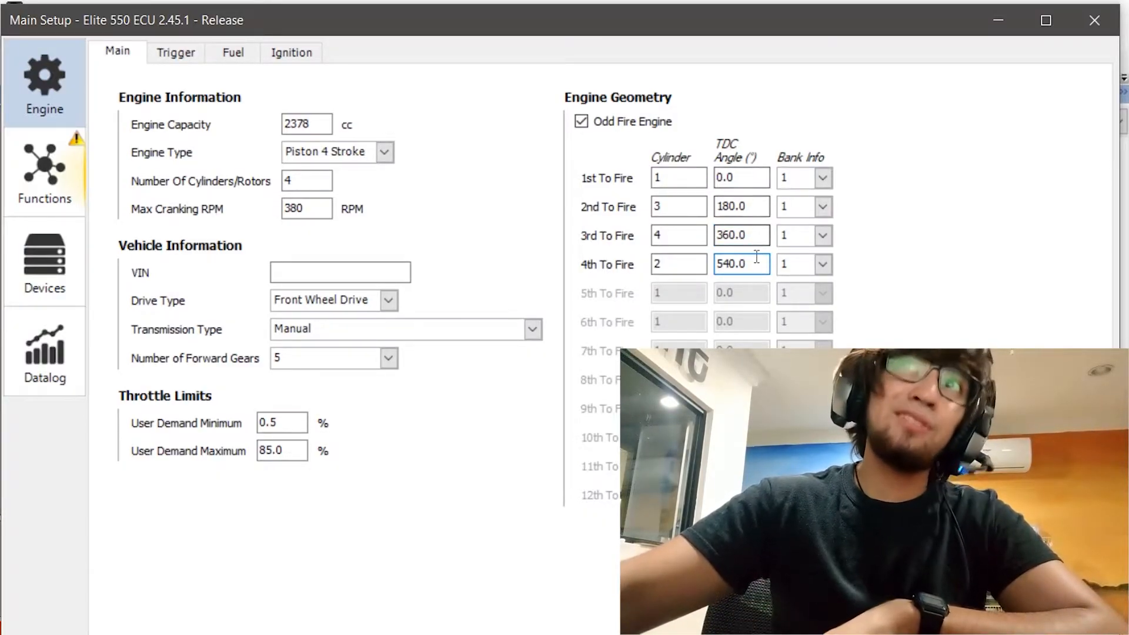
pyautogui.doubleClick(757, 241)
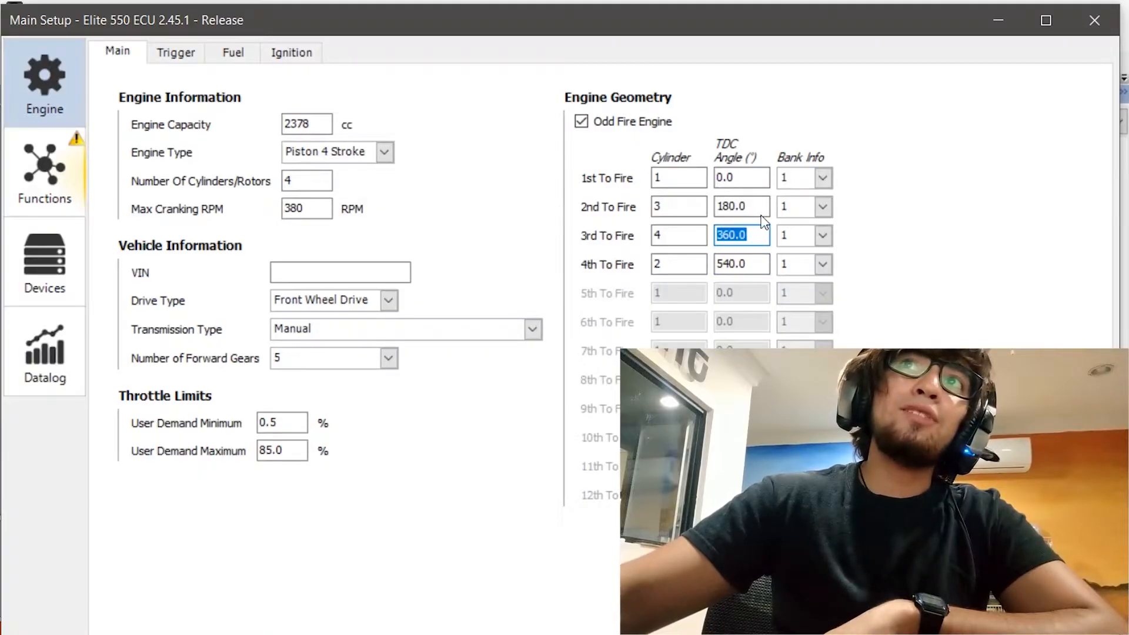
pyautogui.click(822, 179)
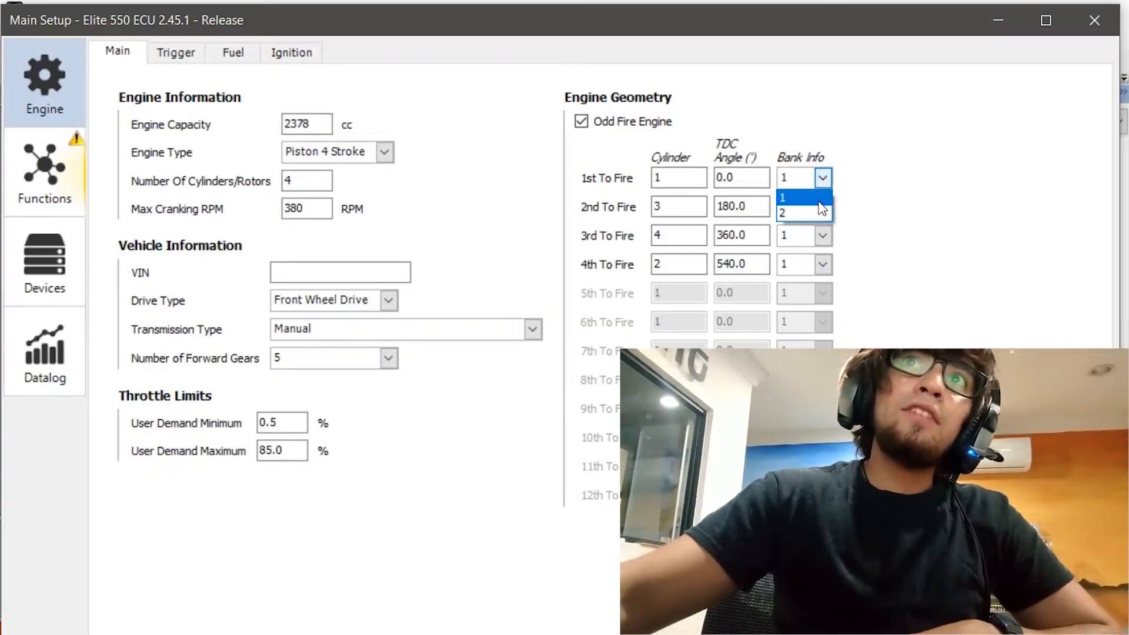
pyautogui.click(820, 199)
pyautogui.click(677, 178)
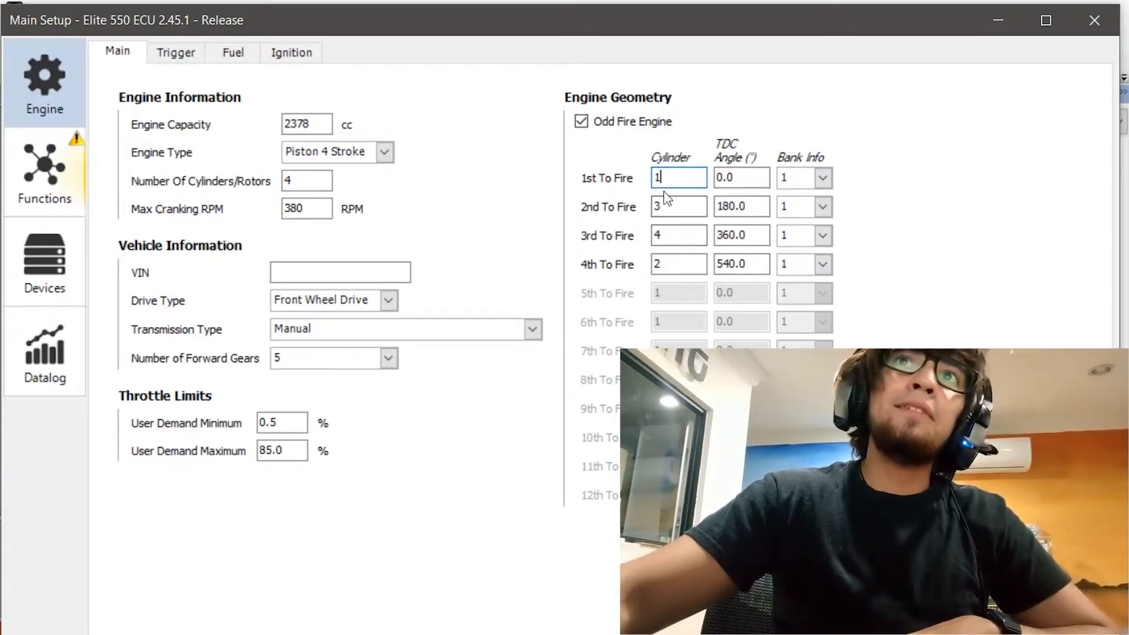
pyautogui.click(664, 204)
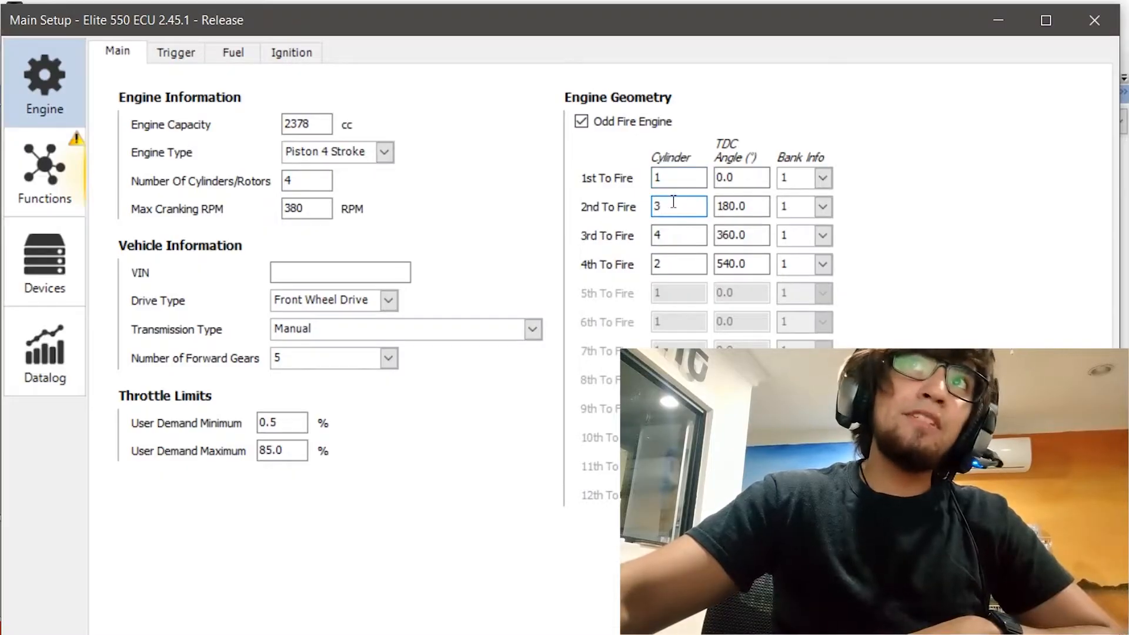
pyautogui.click(682, 259)
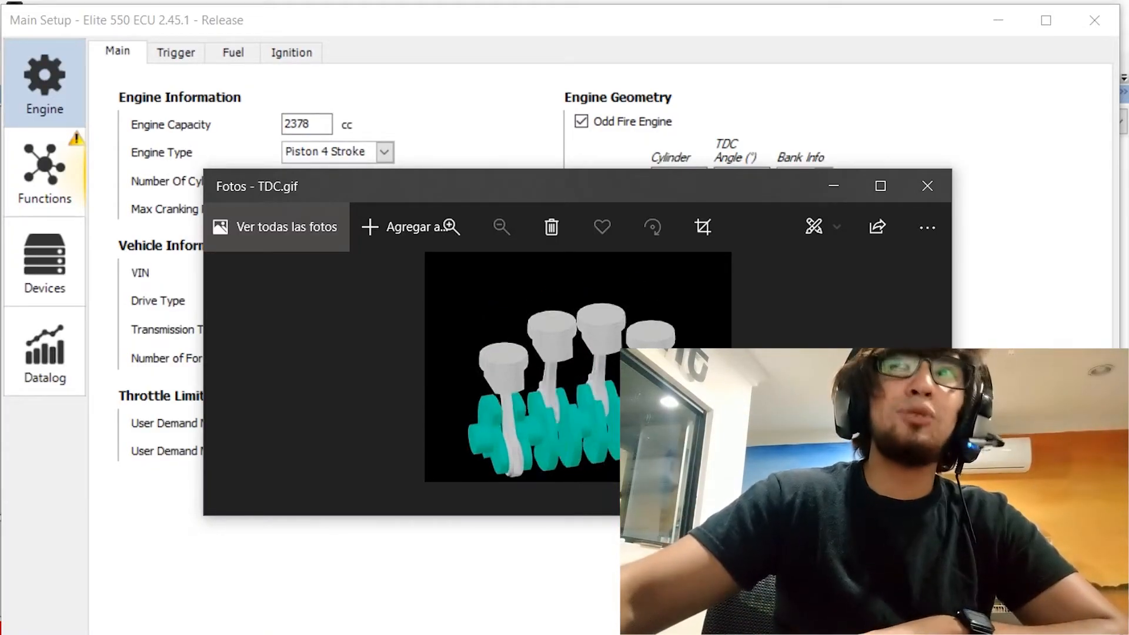
pyautogui.click(943, 185)
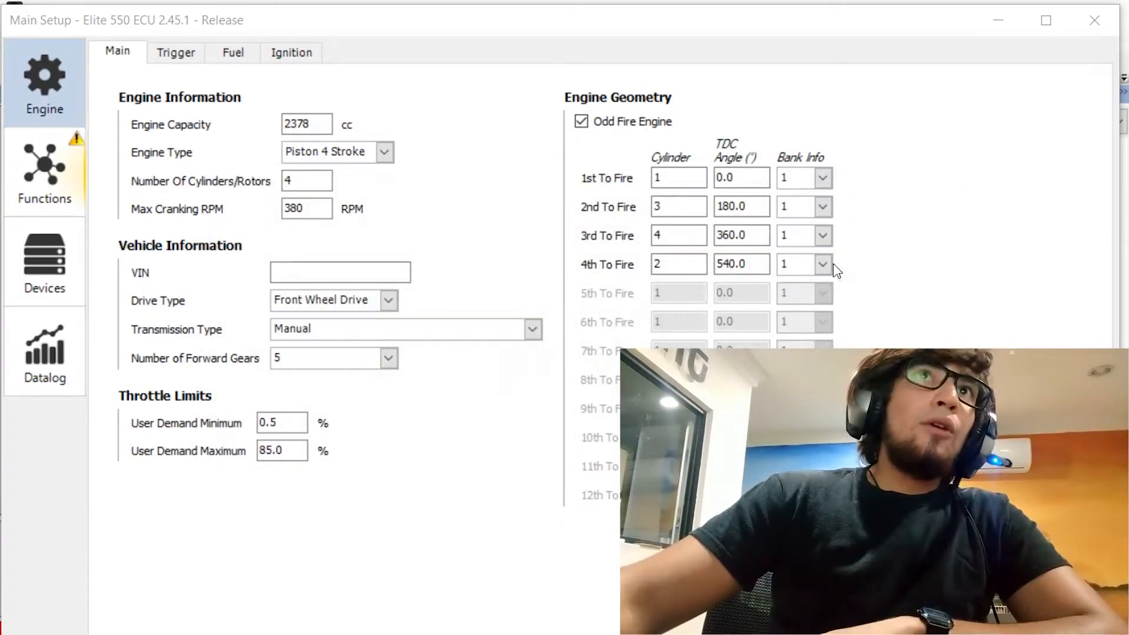
# - Browse the available trigger types in the engine's trigger settings and view the trigger wheel reference image, closing it when done
pyautogui.click(193, 54)
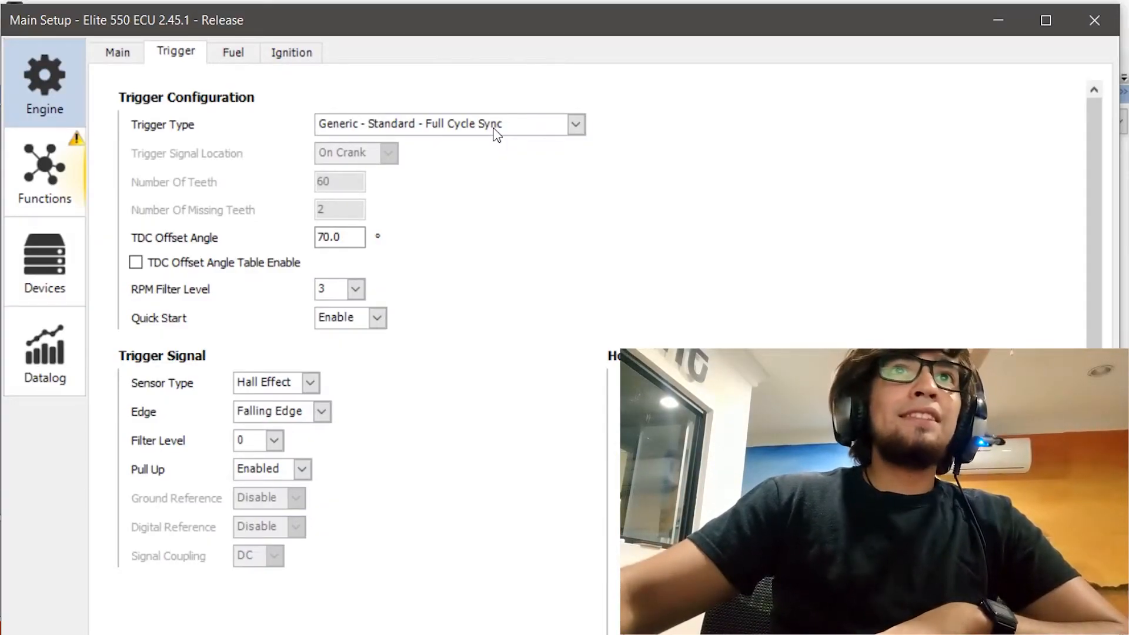
pyautogui.click(496, 134)
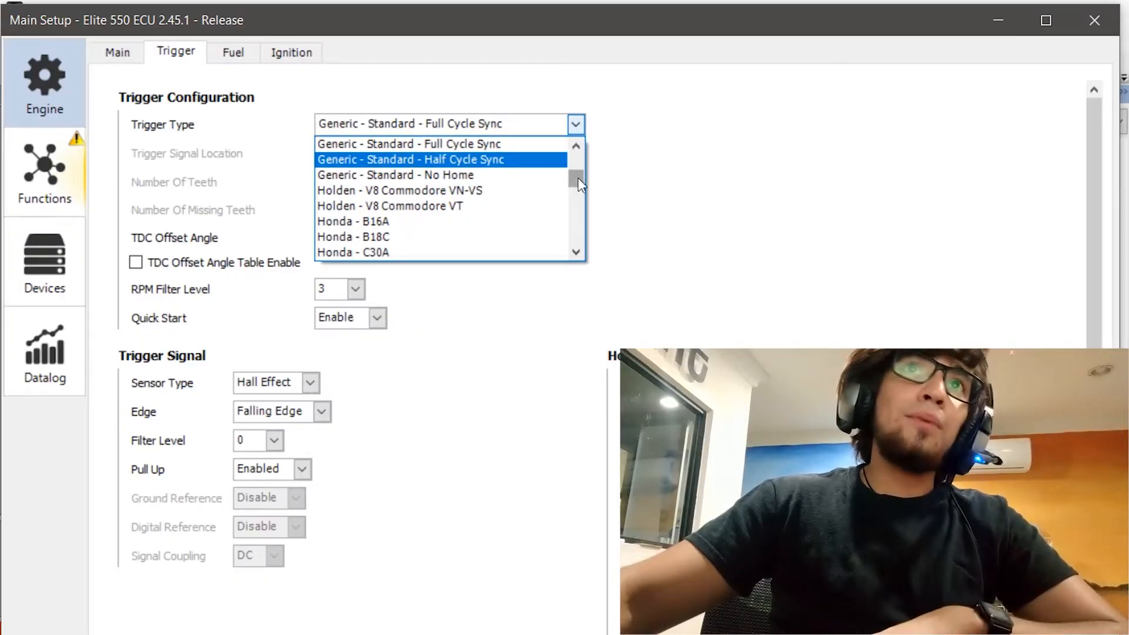
pyautogui.scroll(3, 577, 178)
pyautogui.moveTo(585, 180)
pyautogui.mouseDown()
pyautogui.moveTo(577, 160)
pyautogui.moveTo(569, 191)
pyautogui.mouseUp()
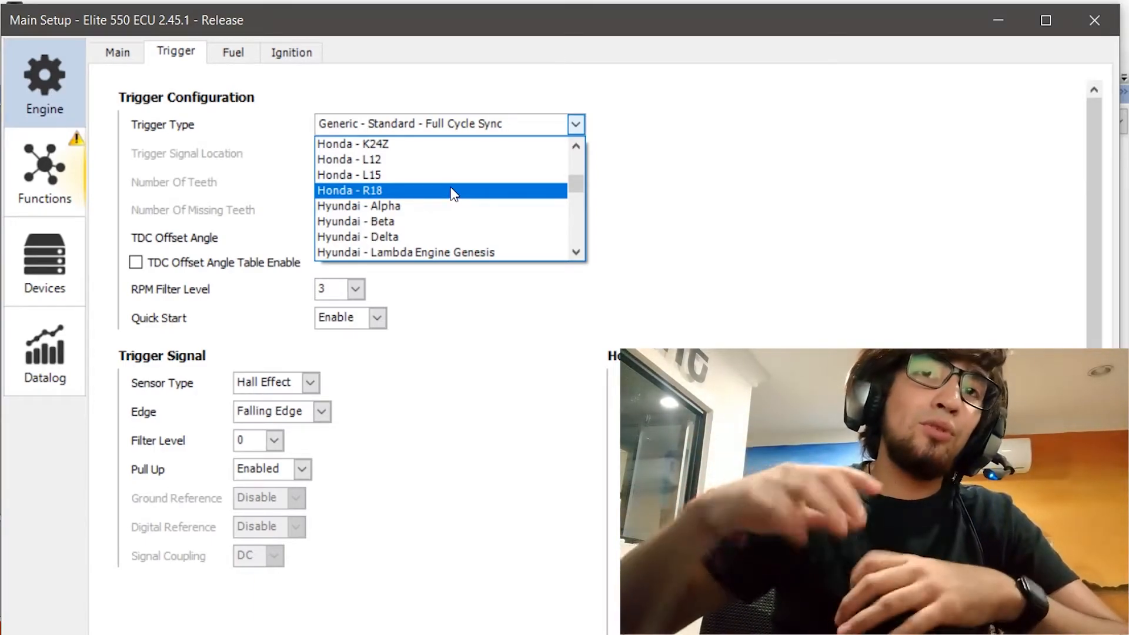
pyautogui.scroll(-4, 469, 209)
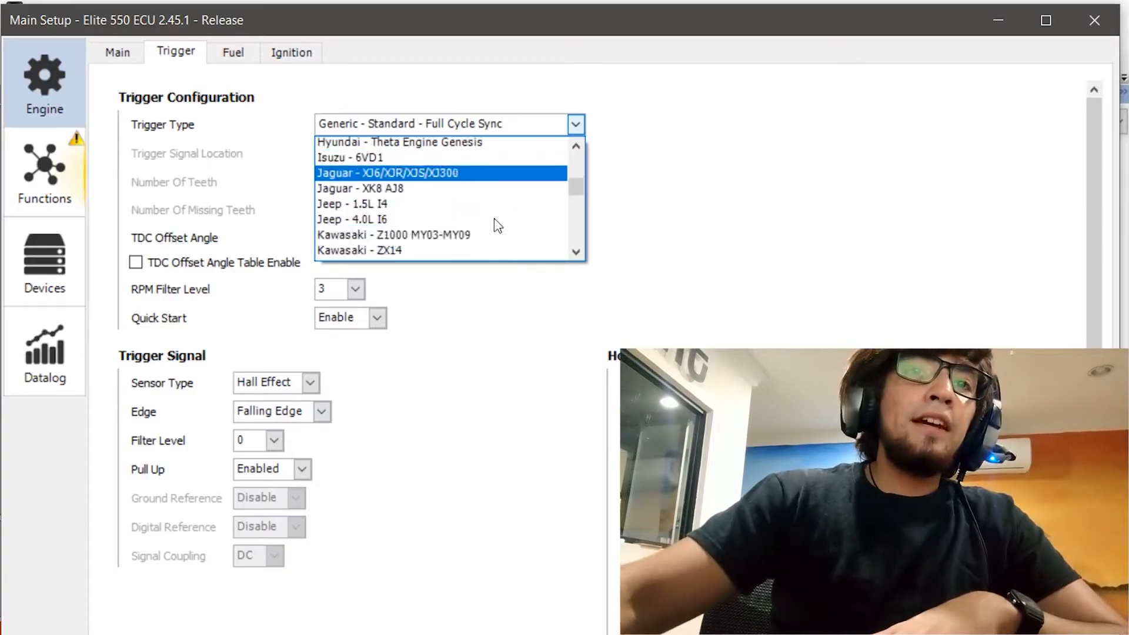
pyautogui.click(478, 370)
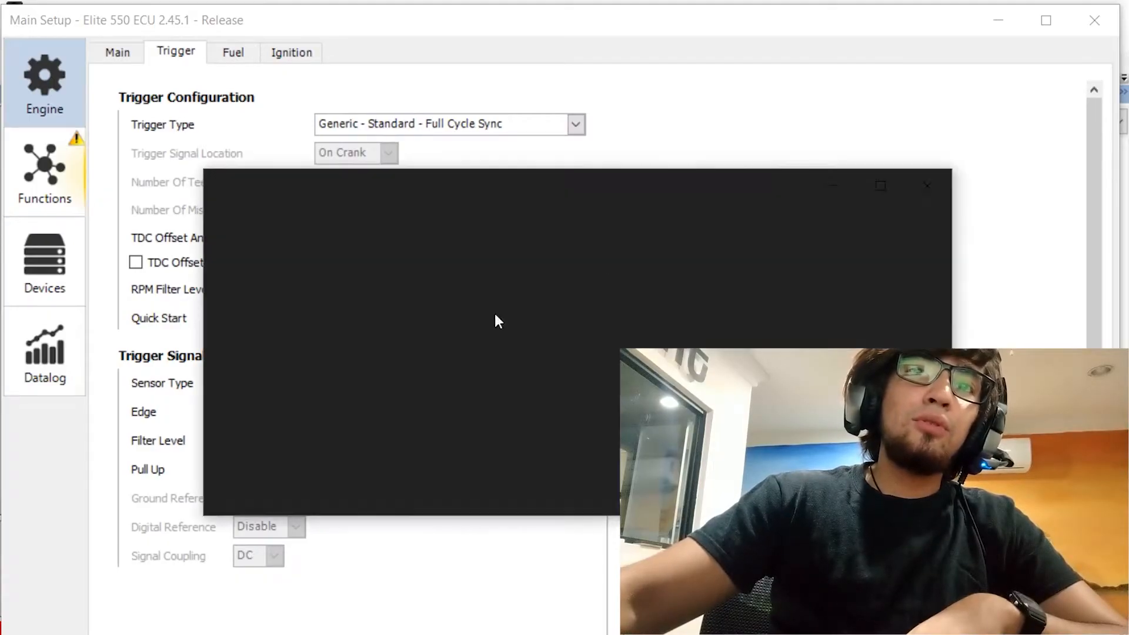
pyautogui.click(928, 186)
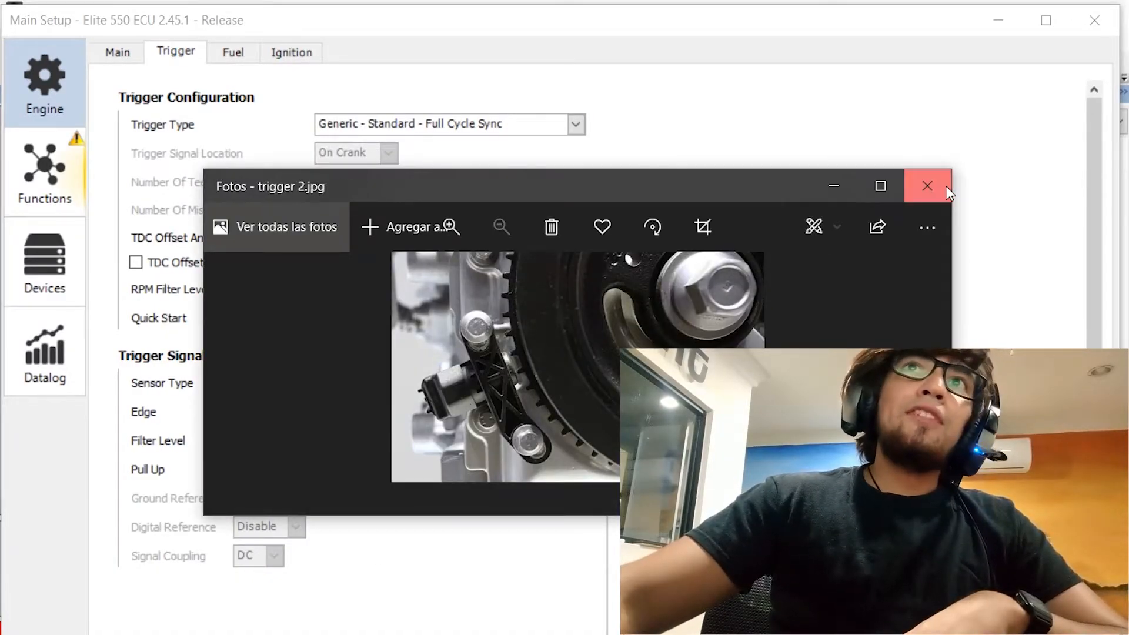
pyautogui.click(928, 185)
# - Set the trigger type to Mitsubishi - 4G69, view the trigger wheel reference image and close it
pyautogui.click(506, 126)
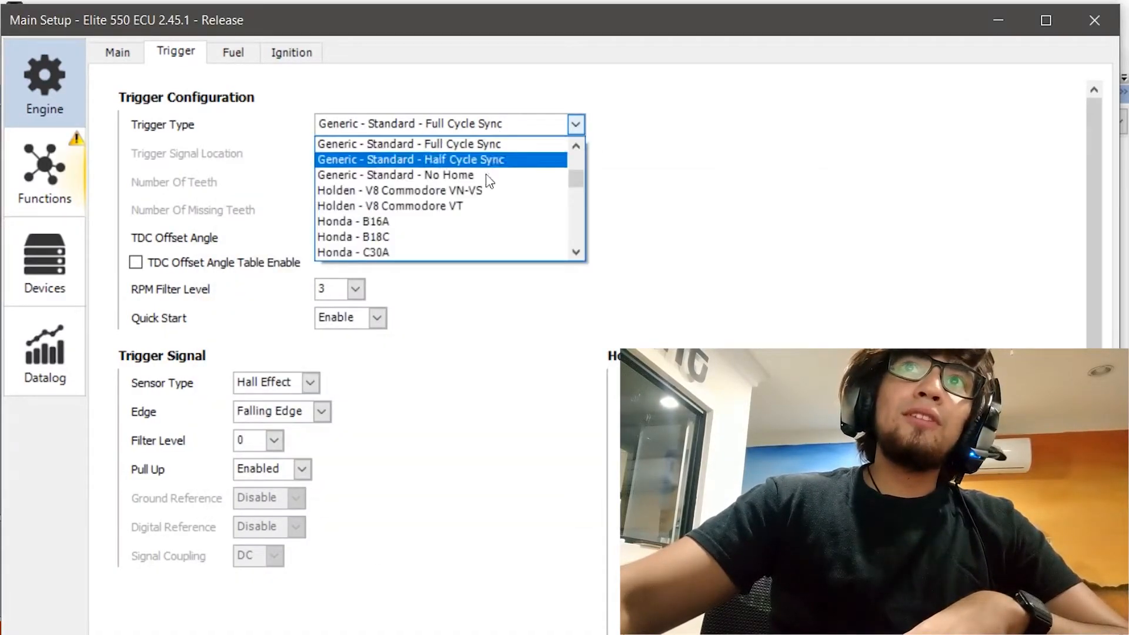
pyautogui.click(445, 237)
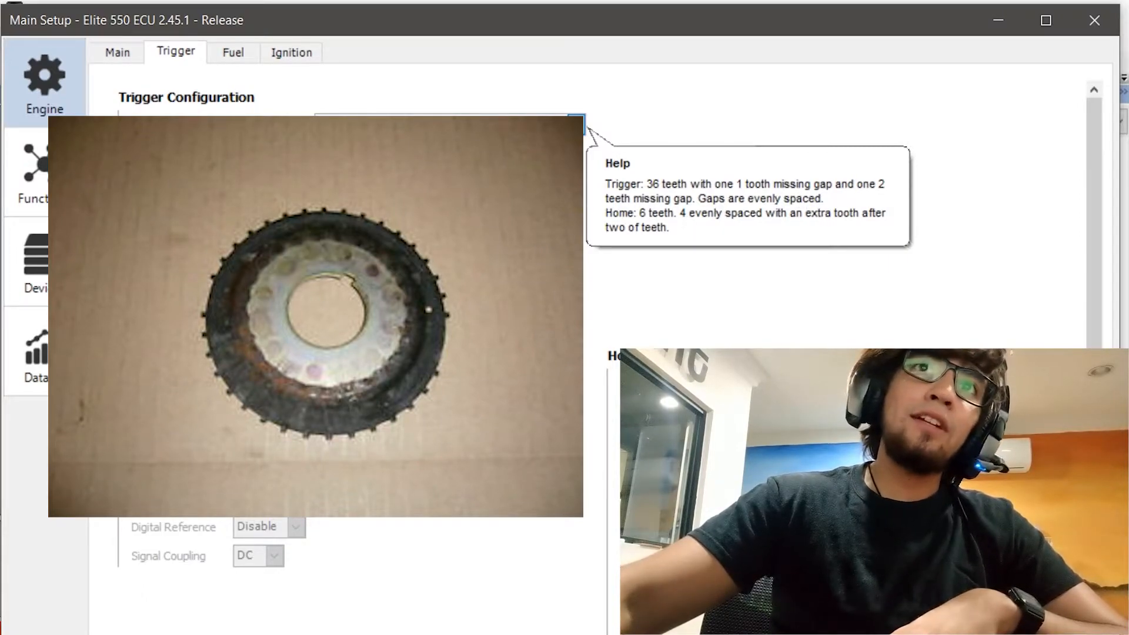
pyautogui.hotkey('alt', 'Tab')
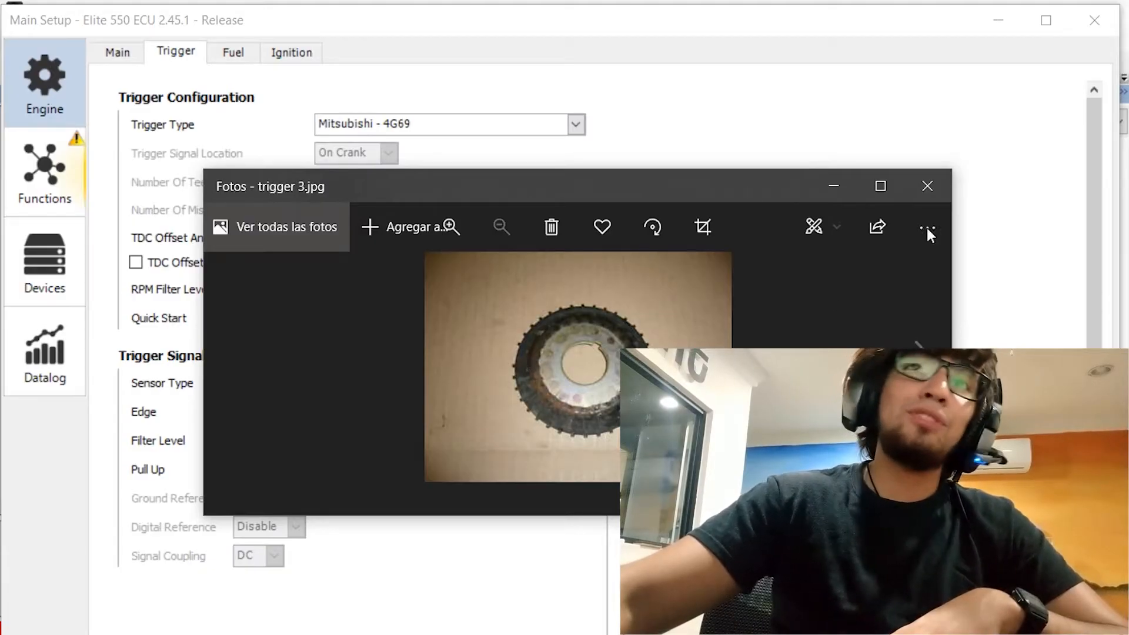
pyautogui.click(931, 185)
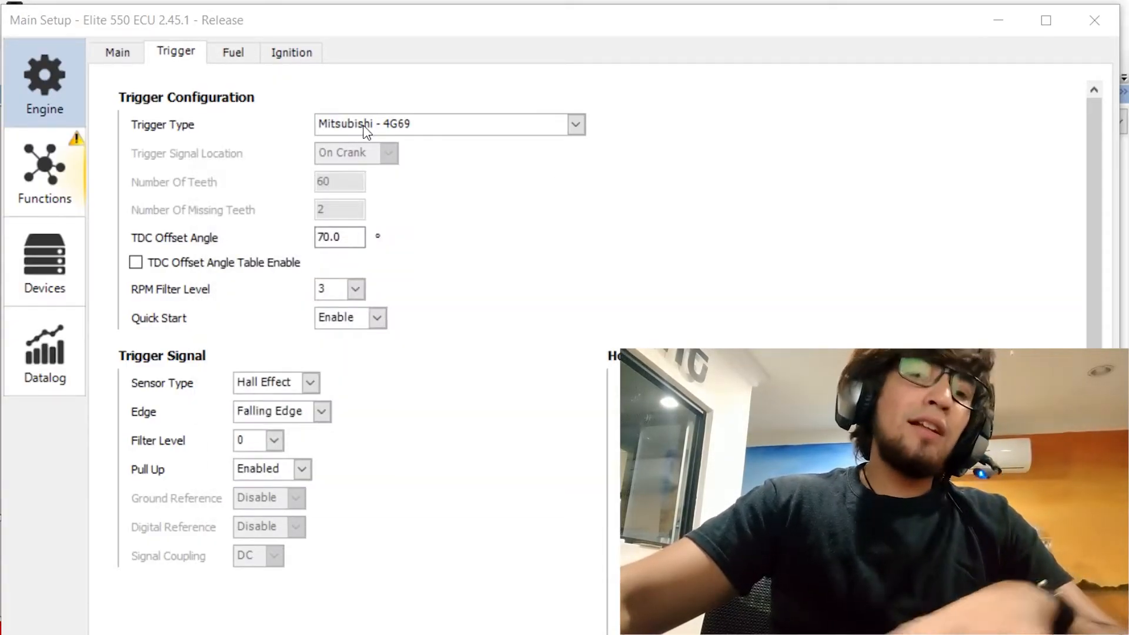
# - Try the Generic - Missing Tooth - No Home trigger type, check its tooth count fields, and return to Mitsubishi - 4G69
pyautogui.click(365, 132)
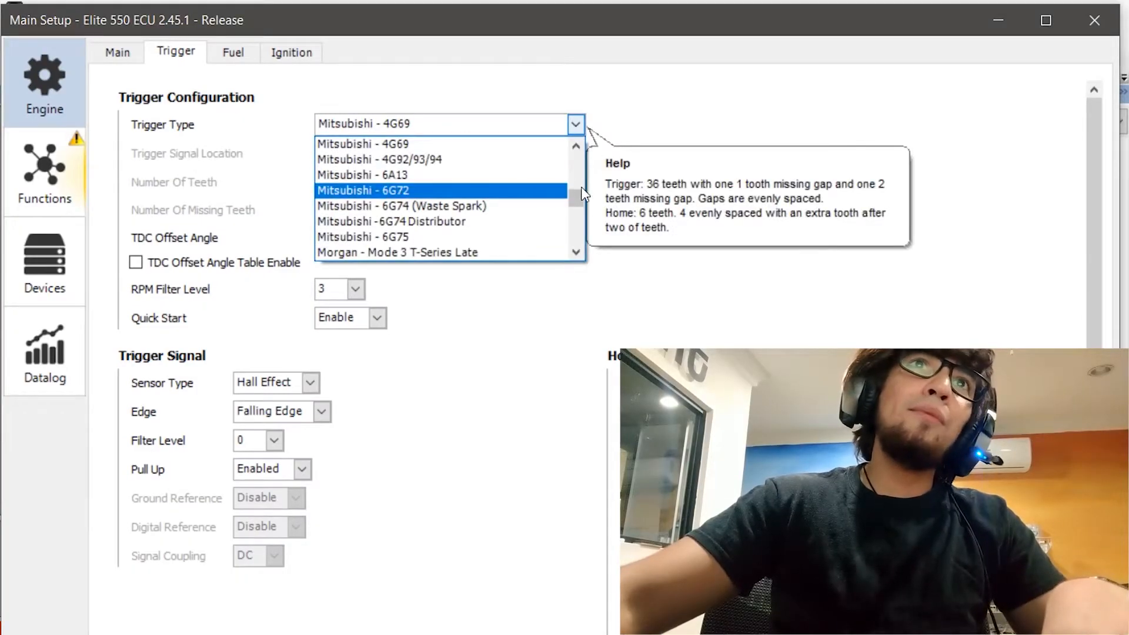
pyautogui.press('g')
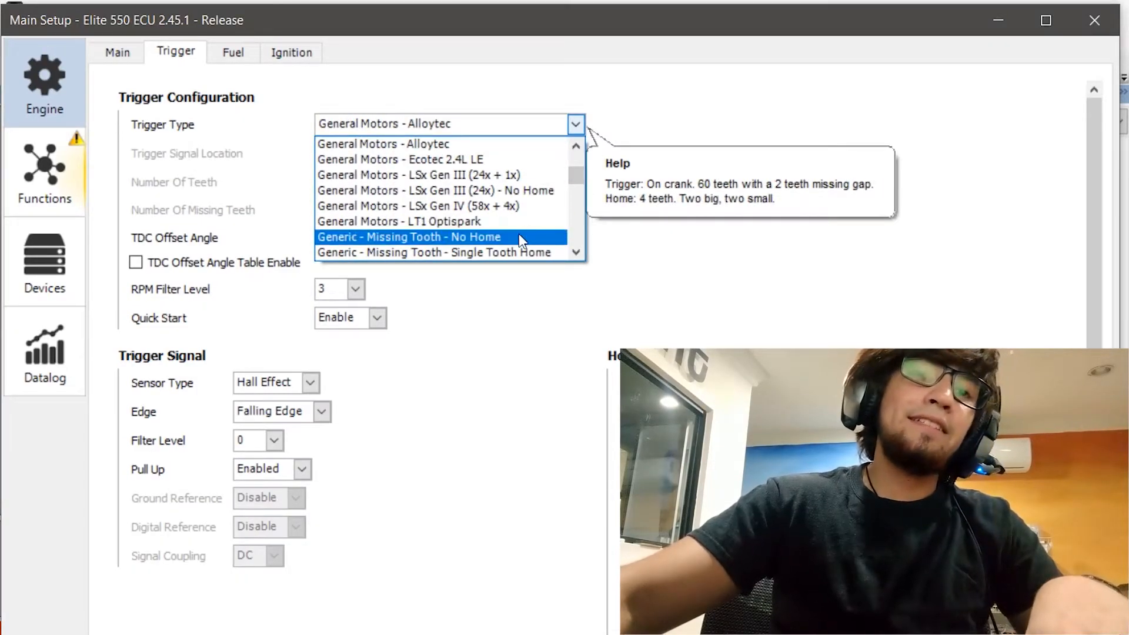
pyautogui.click(489, 237)
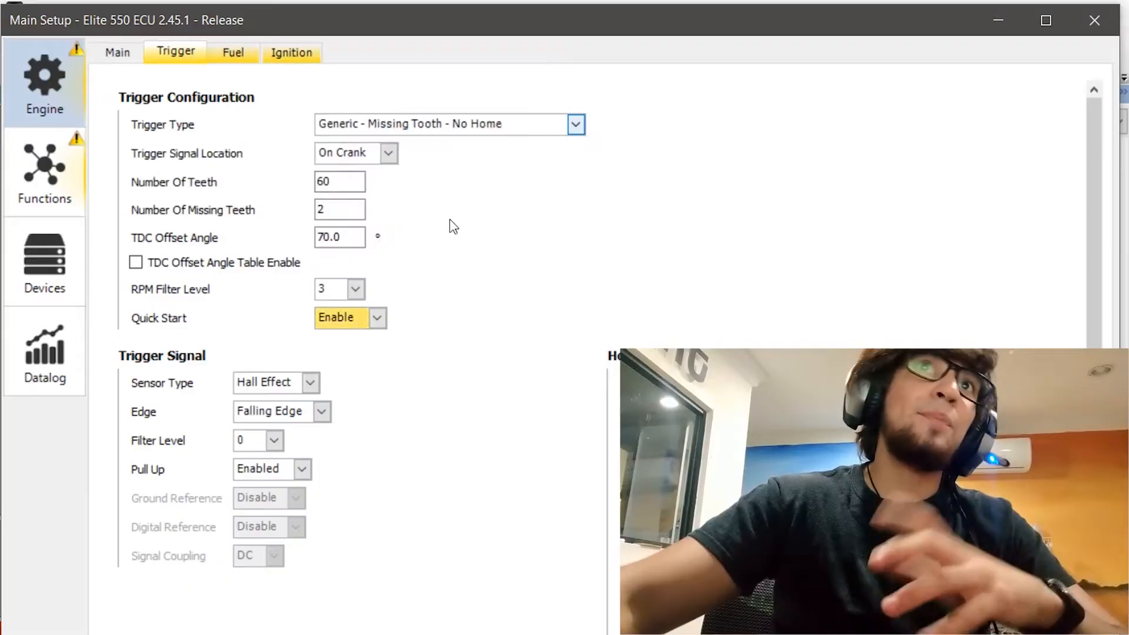
pyautogui.doubleClick(318, 188)
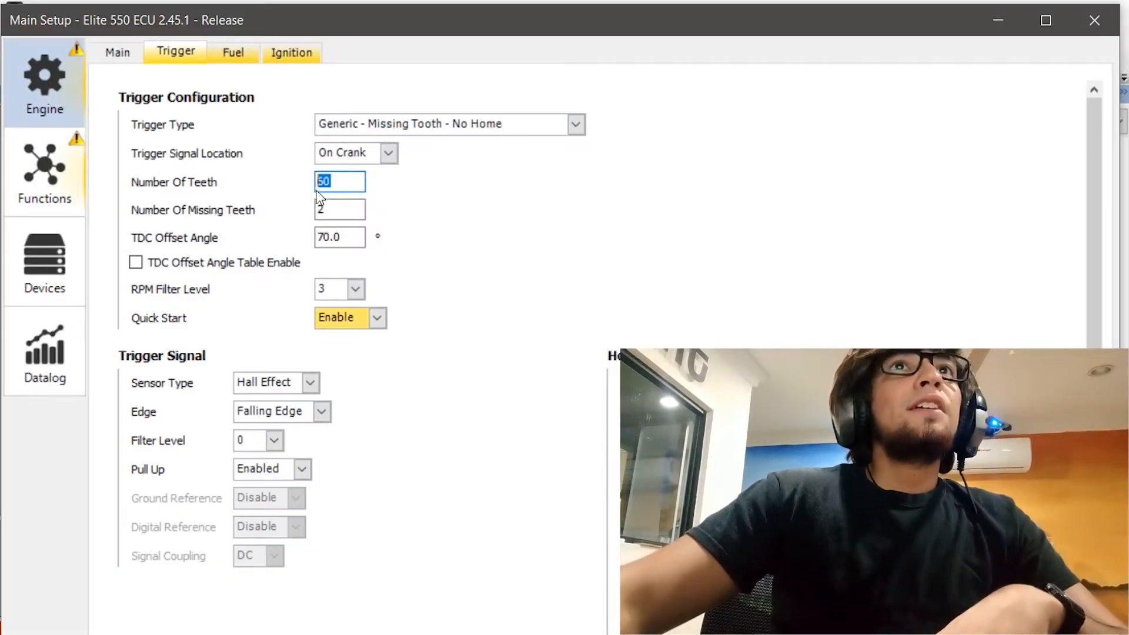
pyautogui.doubleClick(363, 211)
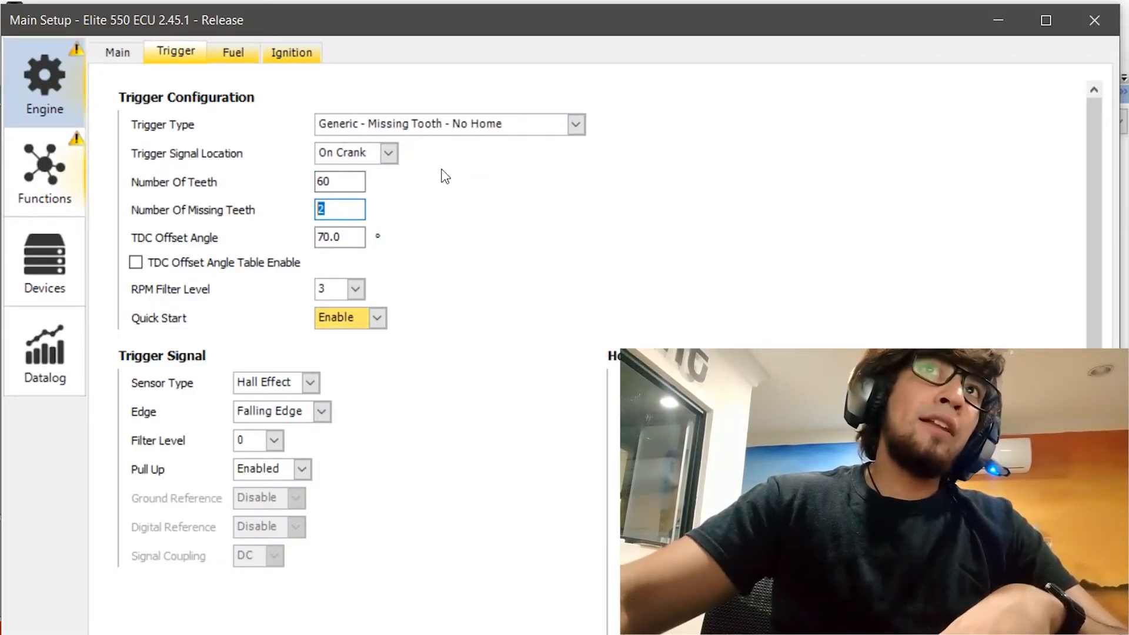
pyautogui.click(388, 153)
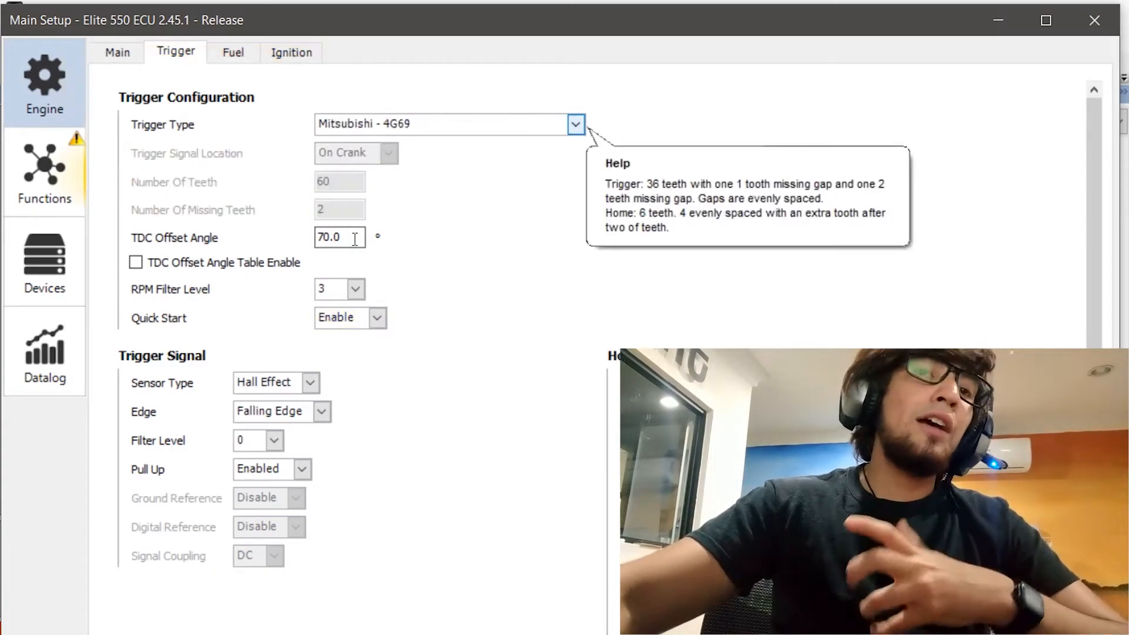
# - Try -10 as the TDC Offset Angle and set it to 0 degrees in the trigger configuration
pyautogui.press('Tab')
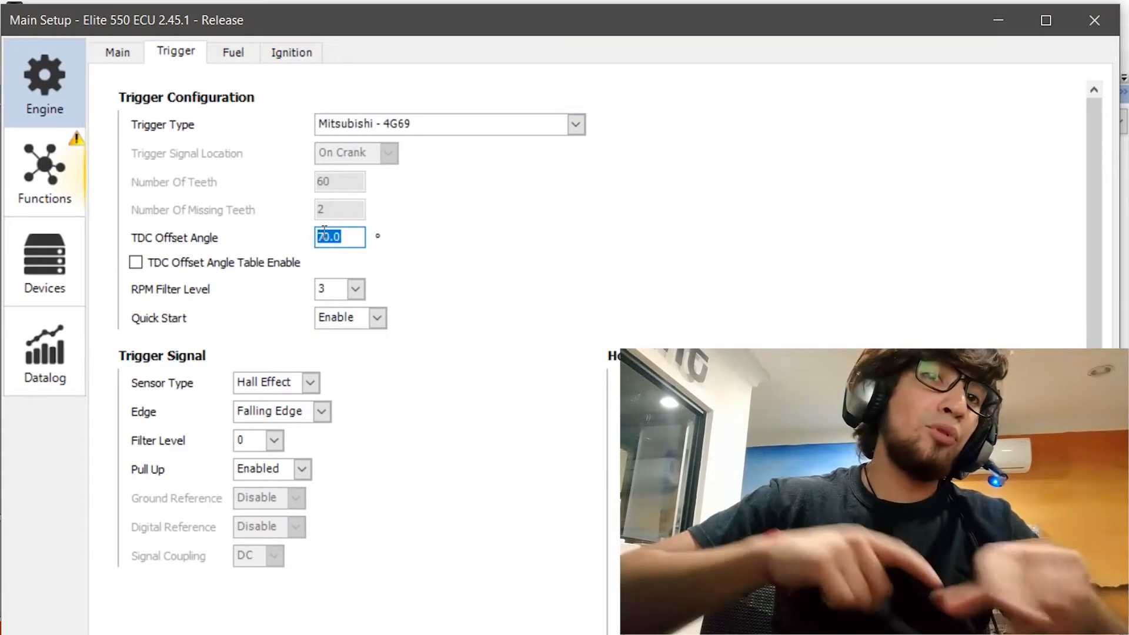
pyautogui.write('0')
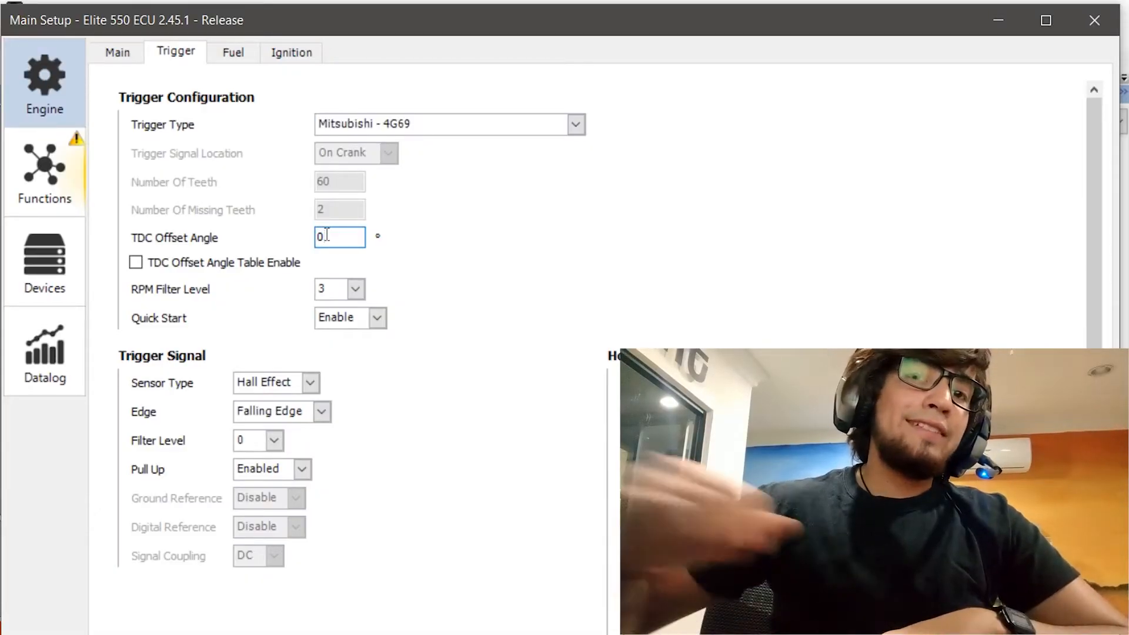
pyautogui.doubleClick(327, 235)
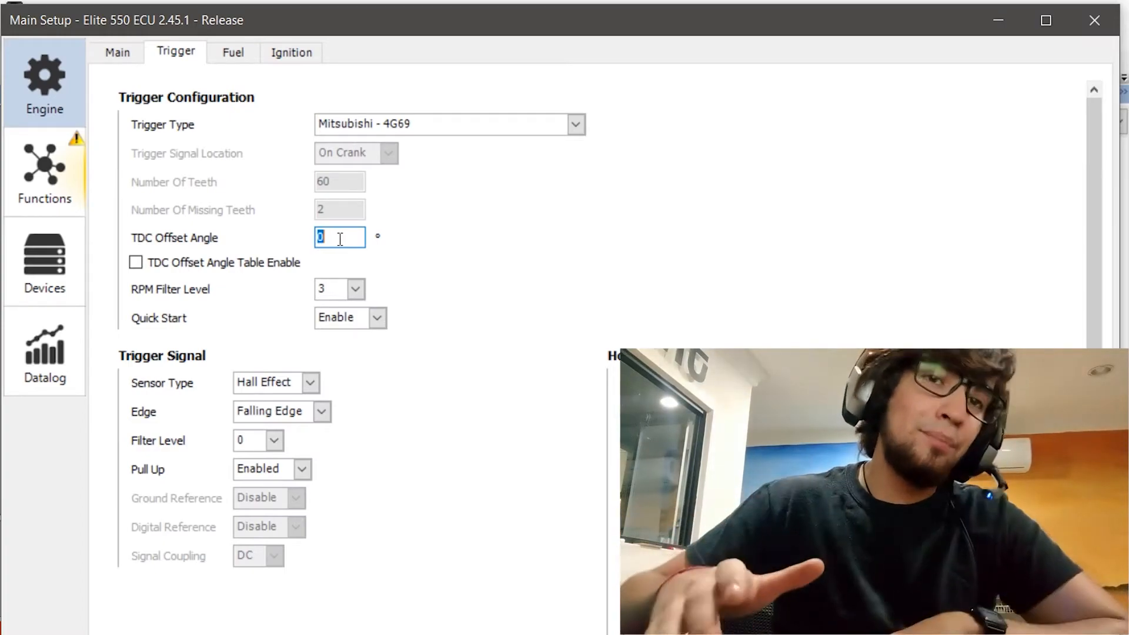
pyautogui.write('-1')
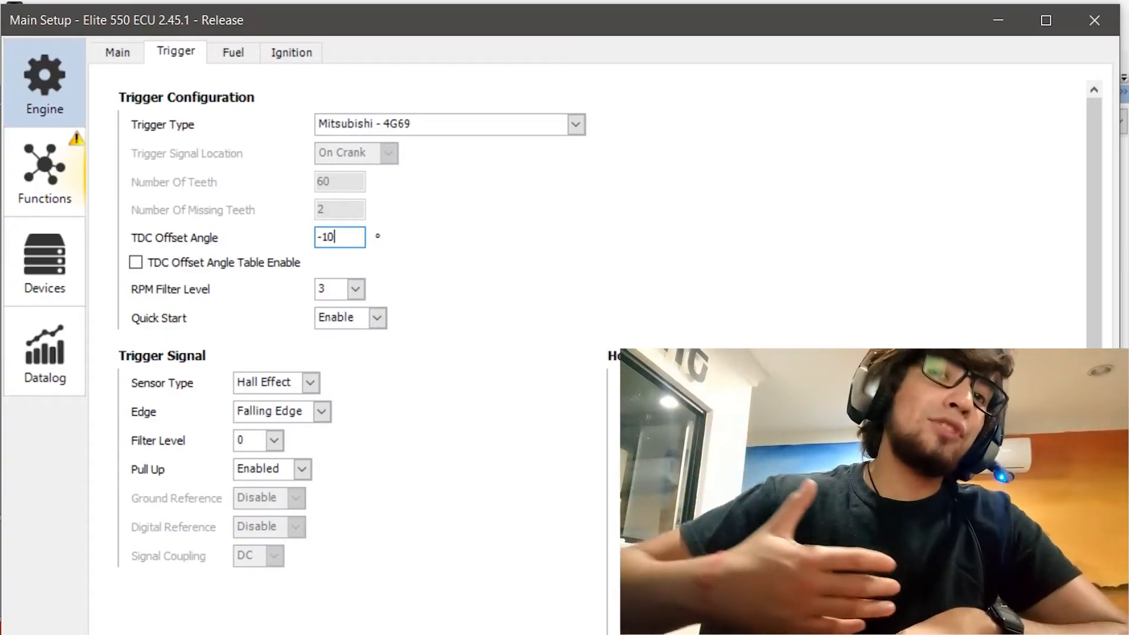
pyautogui.press('BackSpace')
pyautogui.press('BackSpace')
pyautogui.press('BackSpace')
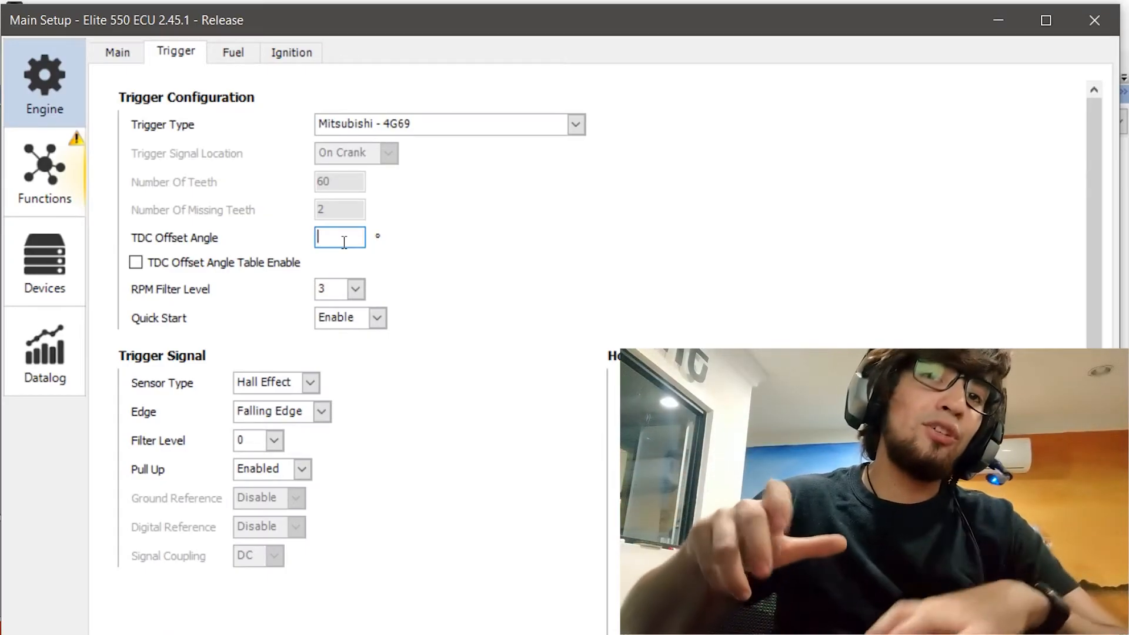
pyautogui.write('0')
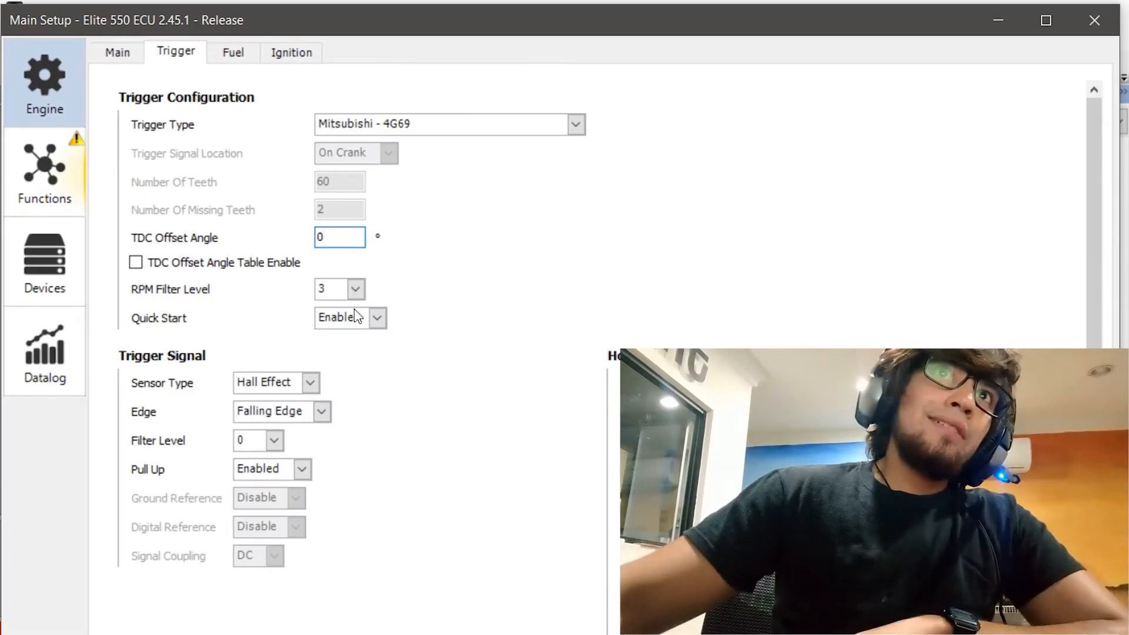
pyautogui.click(223, 263)
pyautogui.click(238, 271)
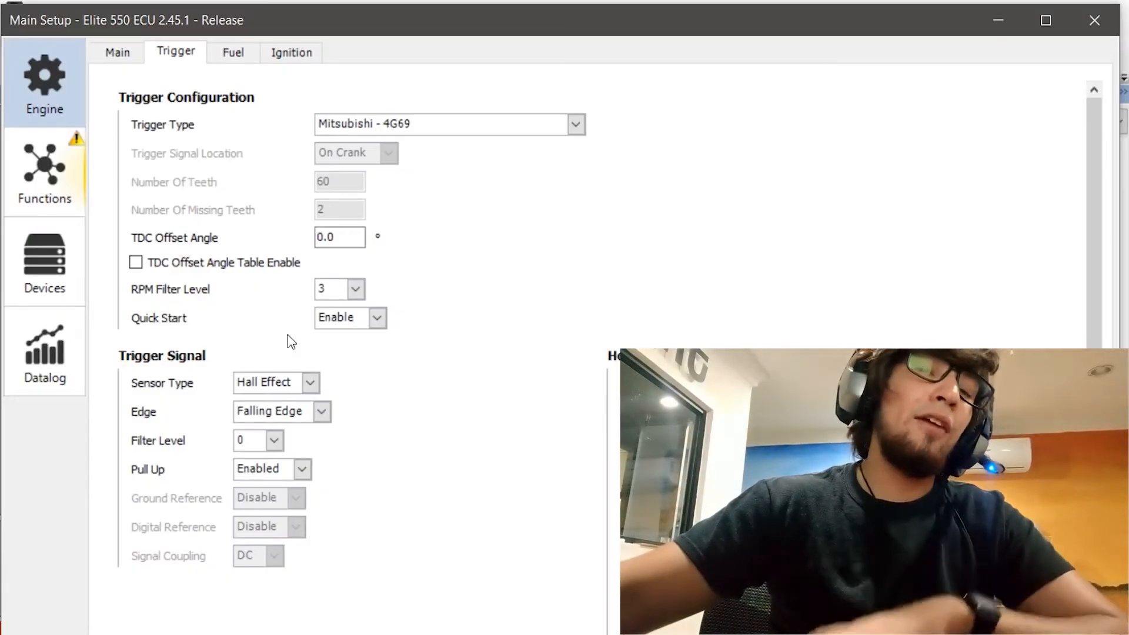
# - View the RPM Filter Level choices and the reference image of the RPM filter signals, closing the image when done
pyautogui.click(355, 289)
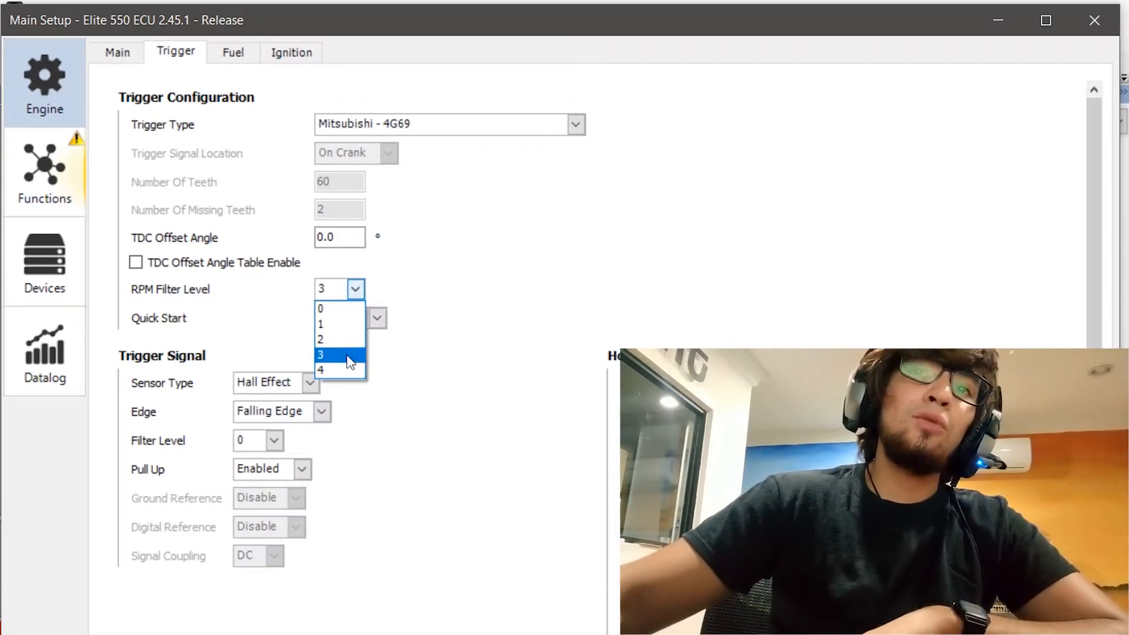
pyautogui.click(271, 344)
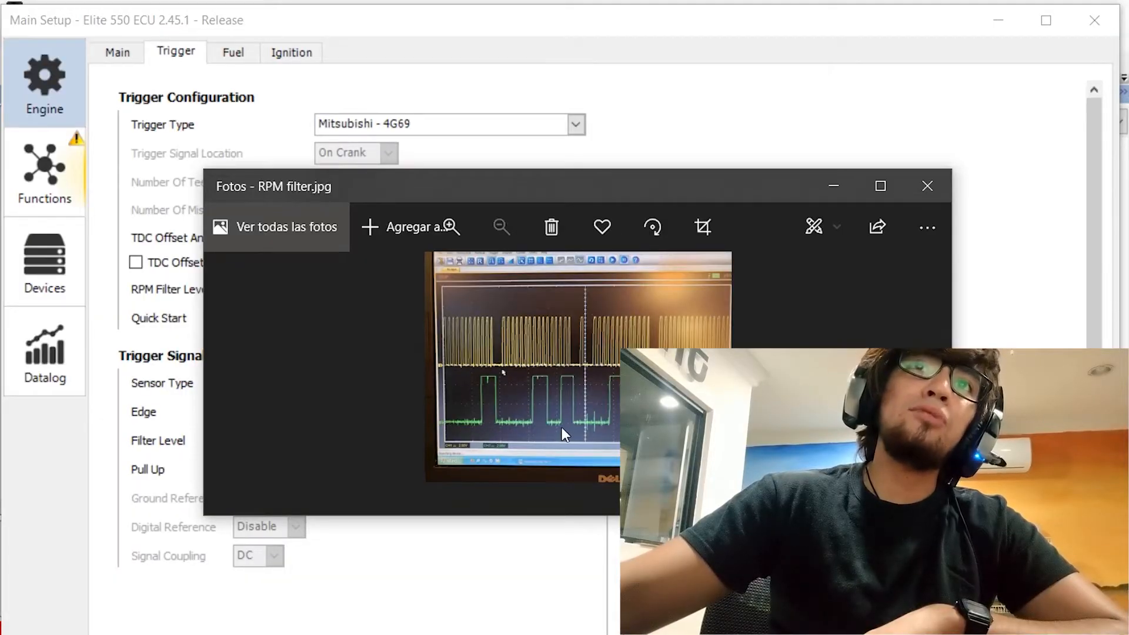
pyautogui.click(933, 184)
# - Try RPM Filter Levels from 0 to 3, set the level to 0, and select Enable for Quick Start
pyautogui.click(356, 290)
pyautogui.click(330, 308)
pyautogui.click(355, 289)
pyautogui.click(343, 325)
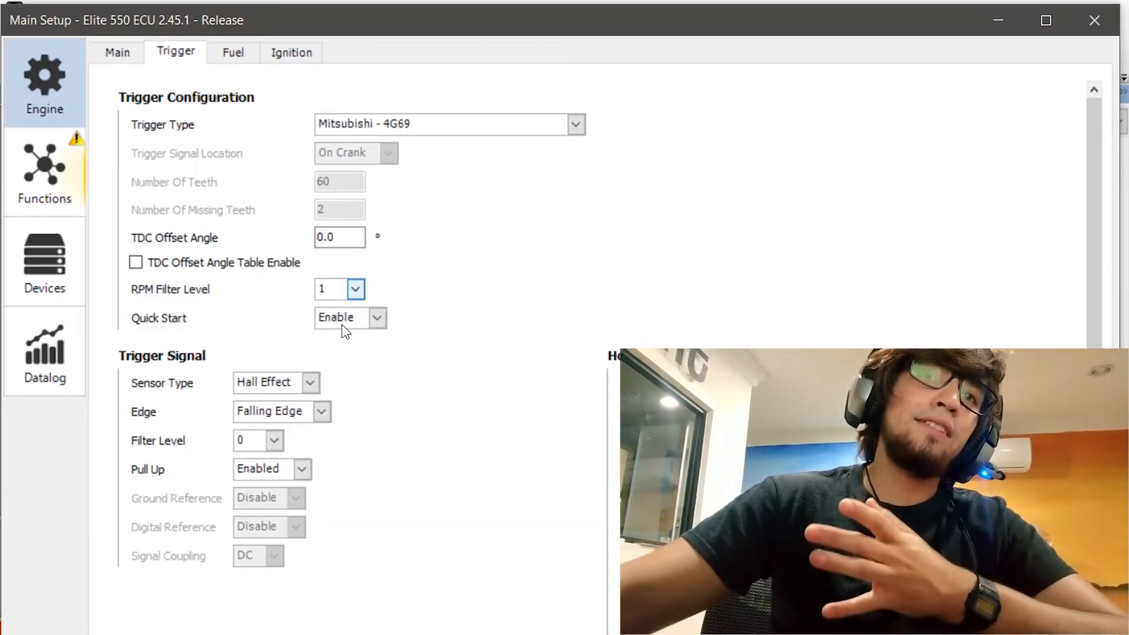
pyautogui.click(355, 290)
pyautogui.click(340, 340)
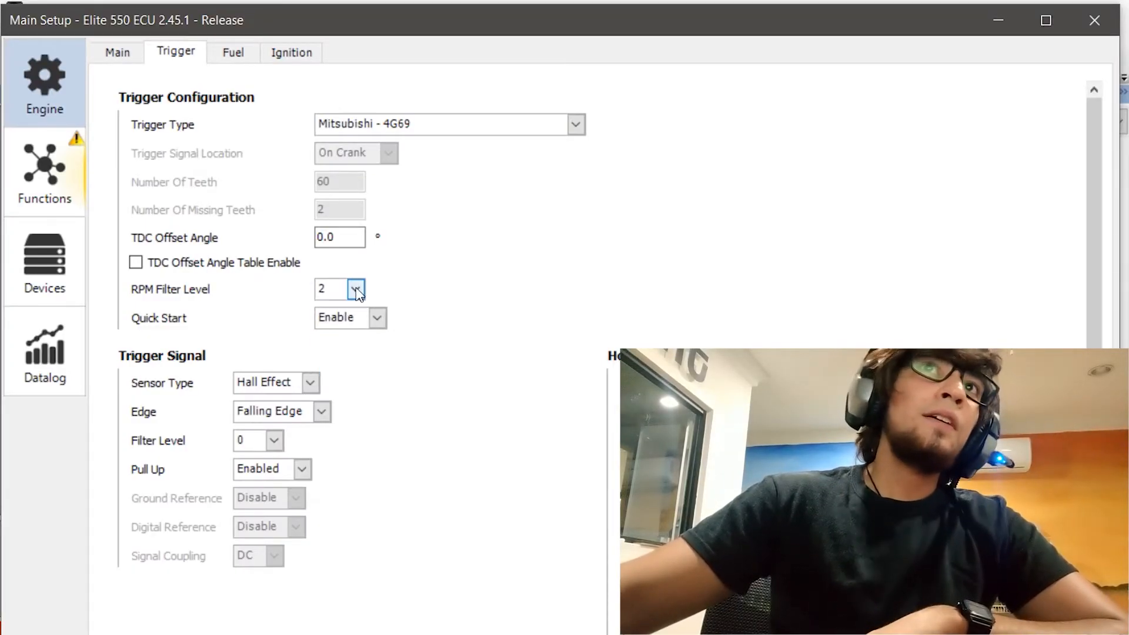
pyautogui.click(355, 289)
pyautogui.click(344, 355)
pyautogui.click(355, 289)
pyautogui.click(353, 309)
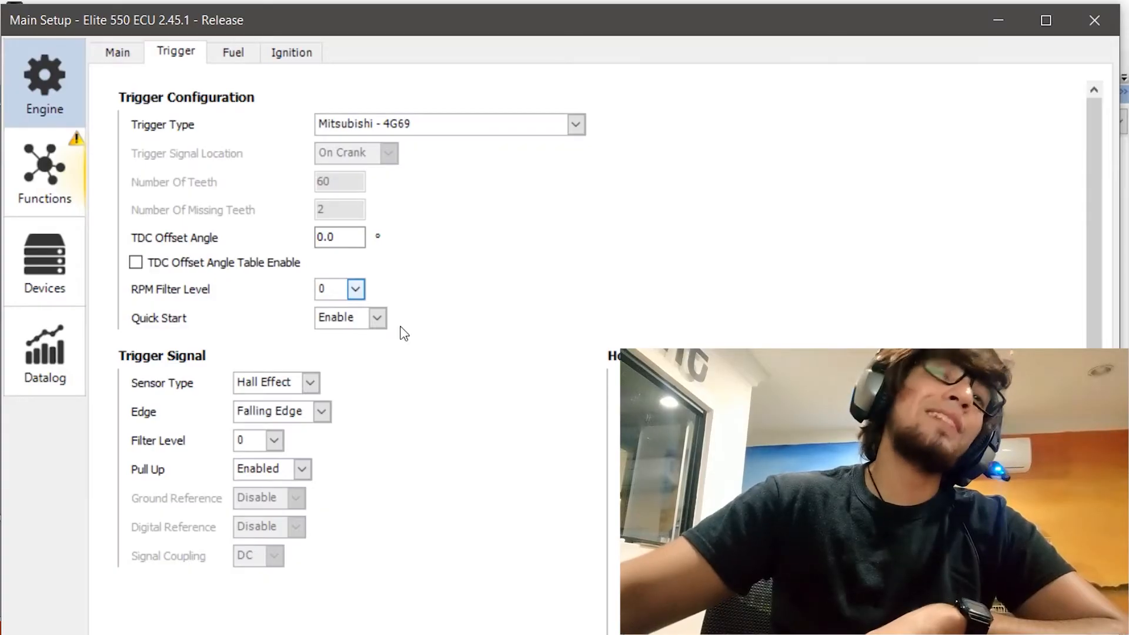
pyautogui.click(350, 325)
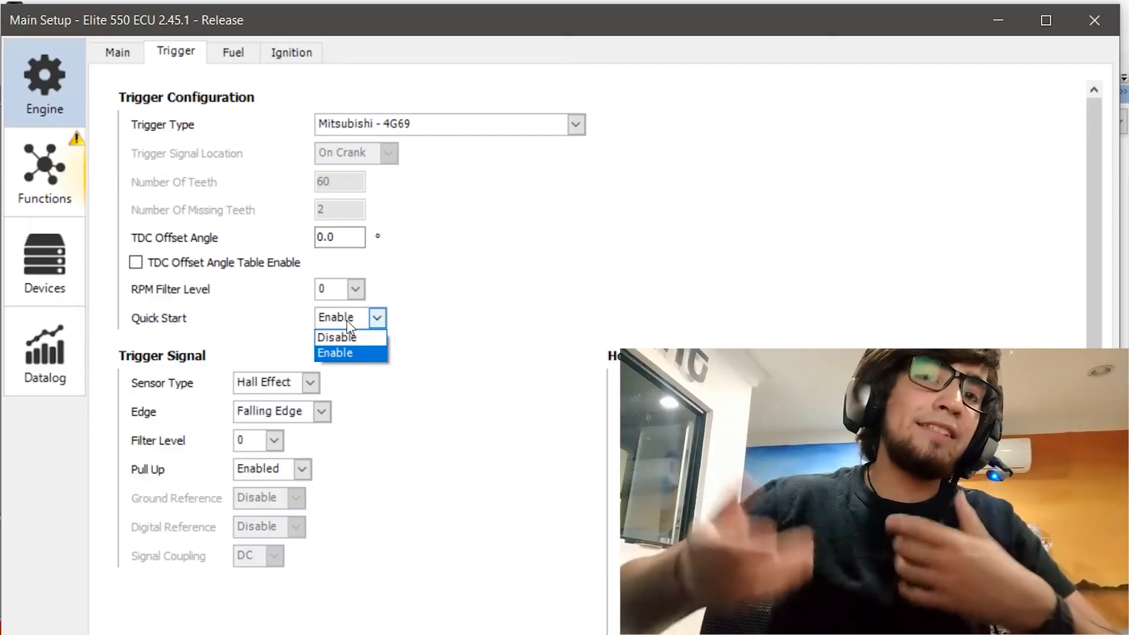
pyautogui.click(338, 354)
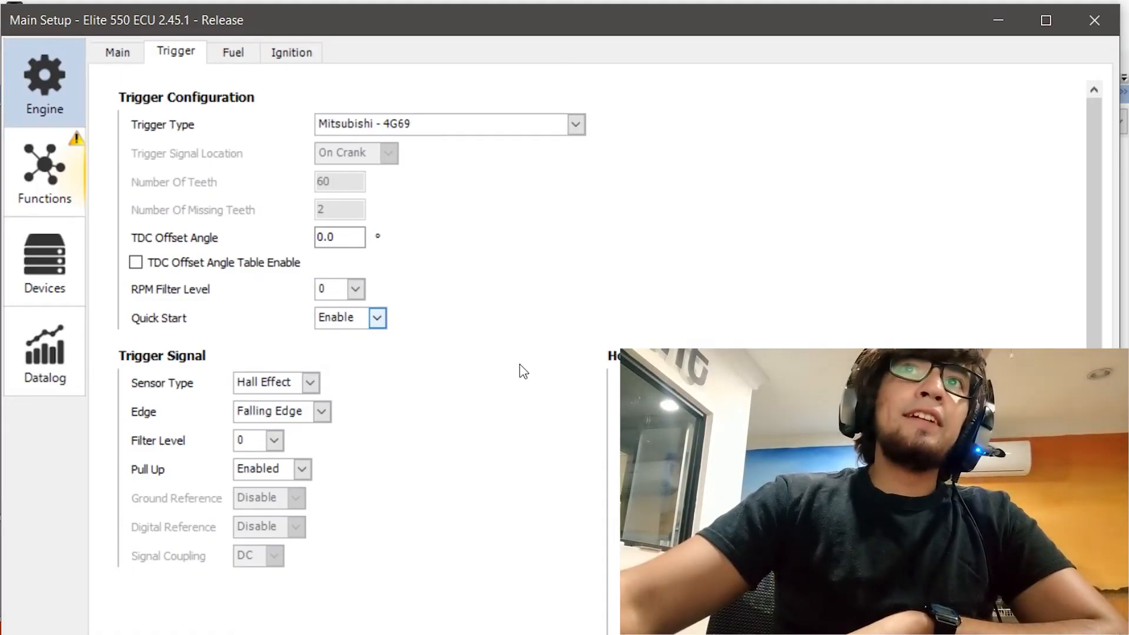
# - Compare the reluctor and Hall effect signals in the reference image, and select Hall Effect as the trigger signal's sensor type
pyautogui.click(283, 387)
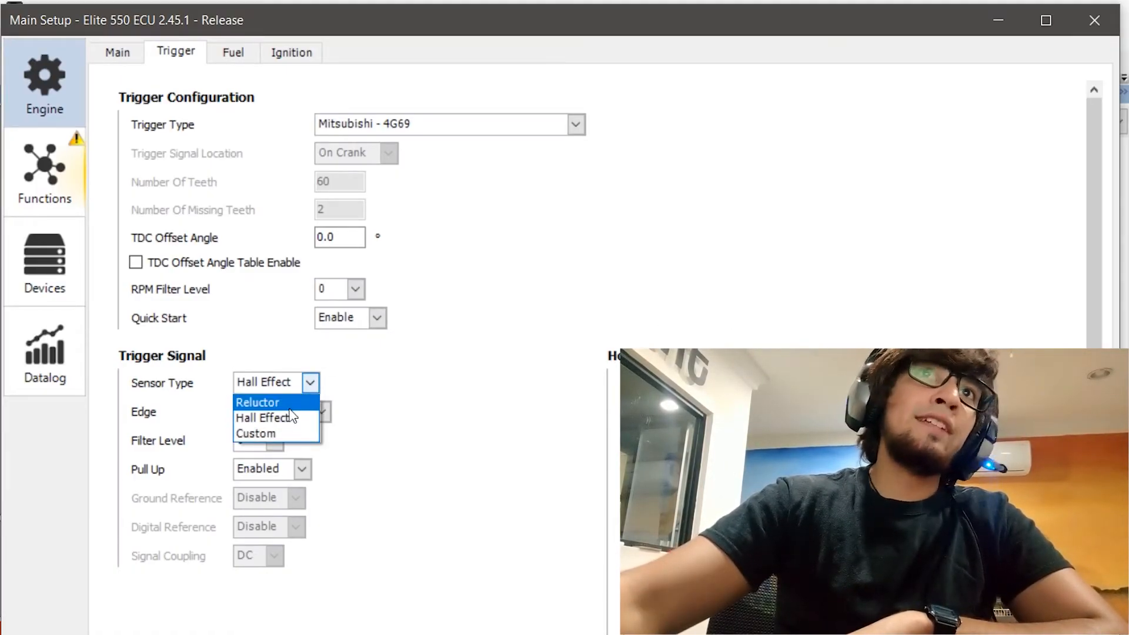
pyautogui.click(375, 394)
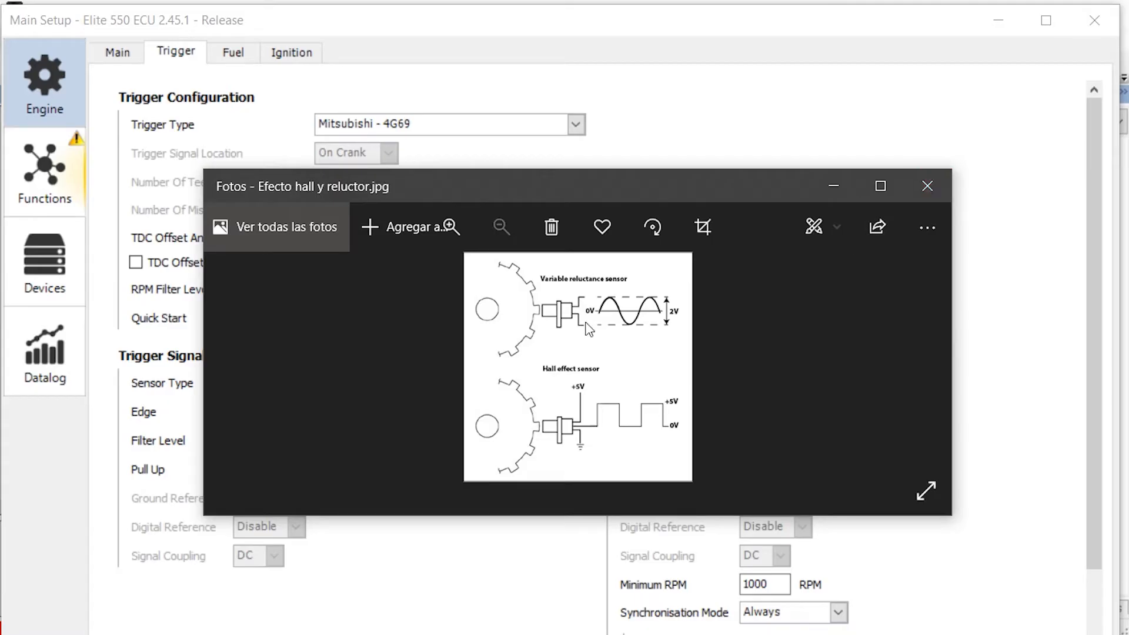
pyautogui.click(922, 186)
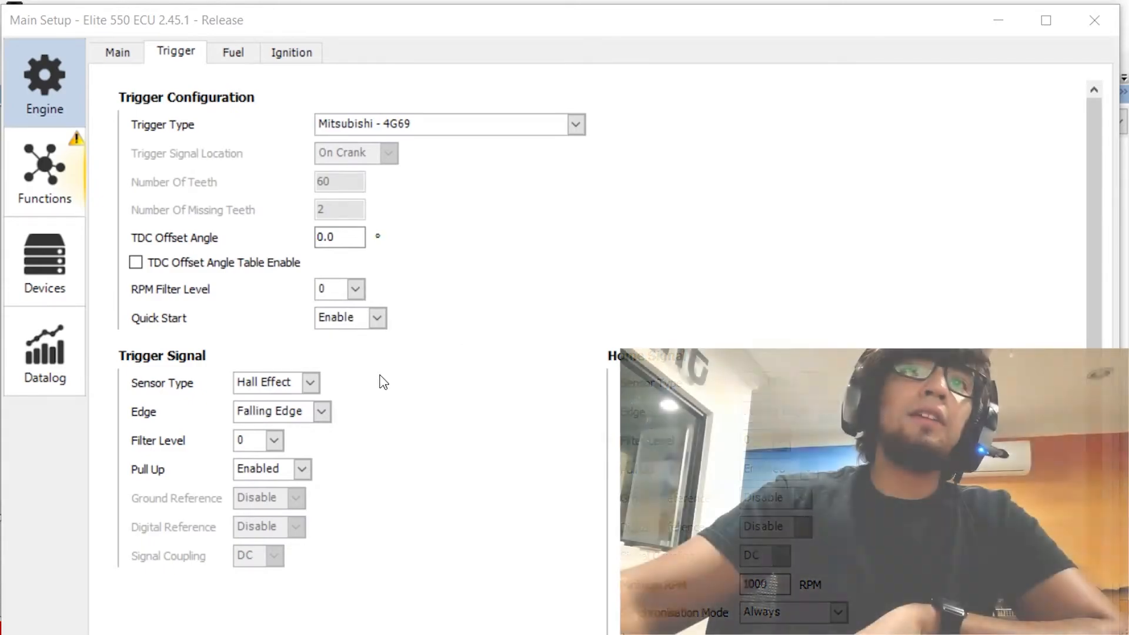
pyautogui.click(267, 382)
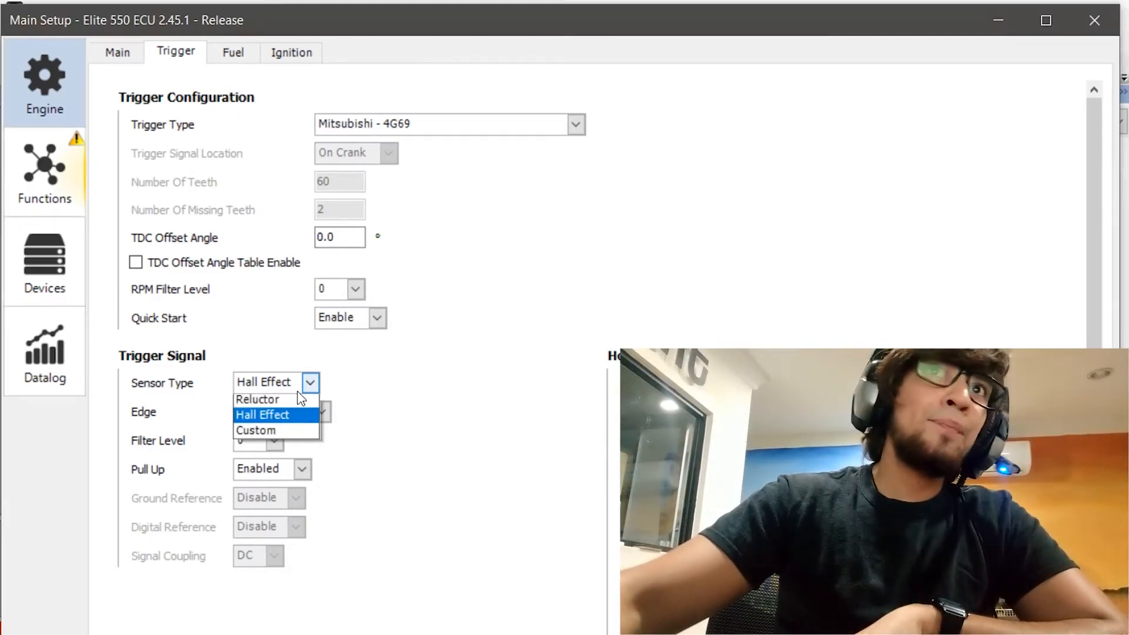
pyautogui.click(263, 419)
# - Try Rising Edge for the trigger signal, compare both edges in the reference image, and set Edge to Falling Edge
pyautogui.click(265, 412)
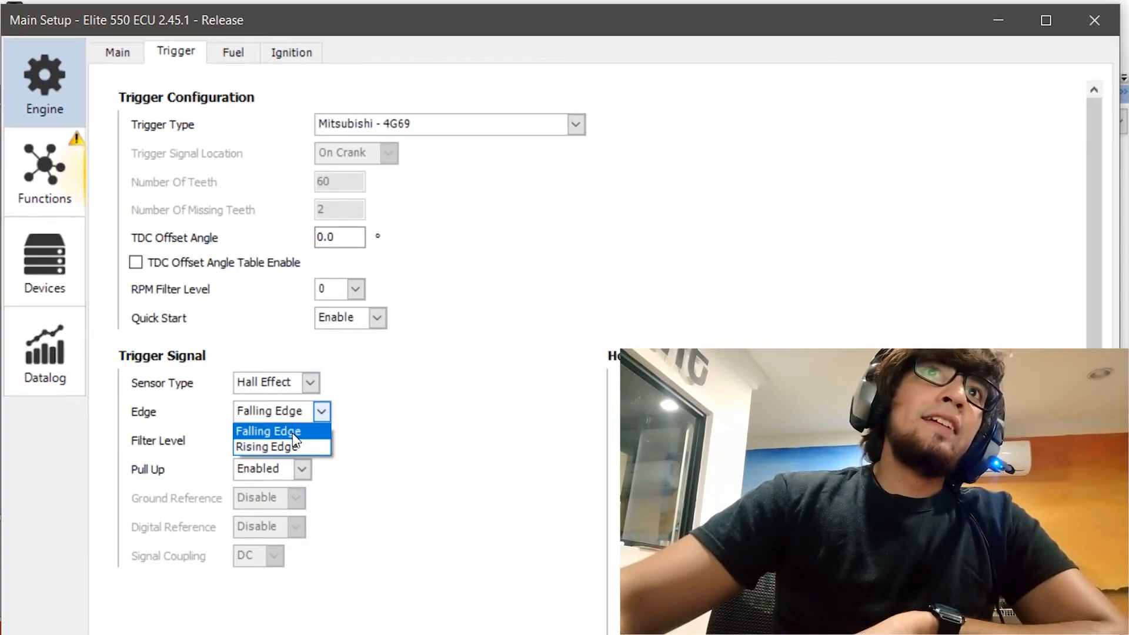
pyautogui.click(288, 449)
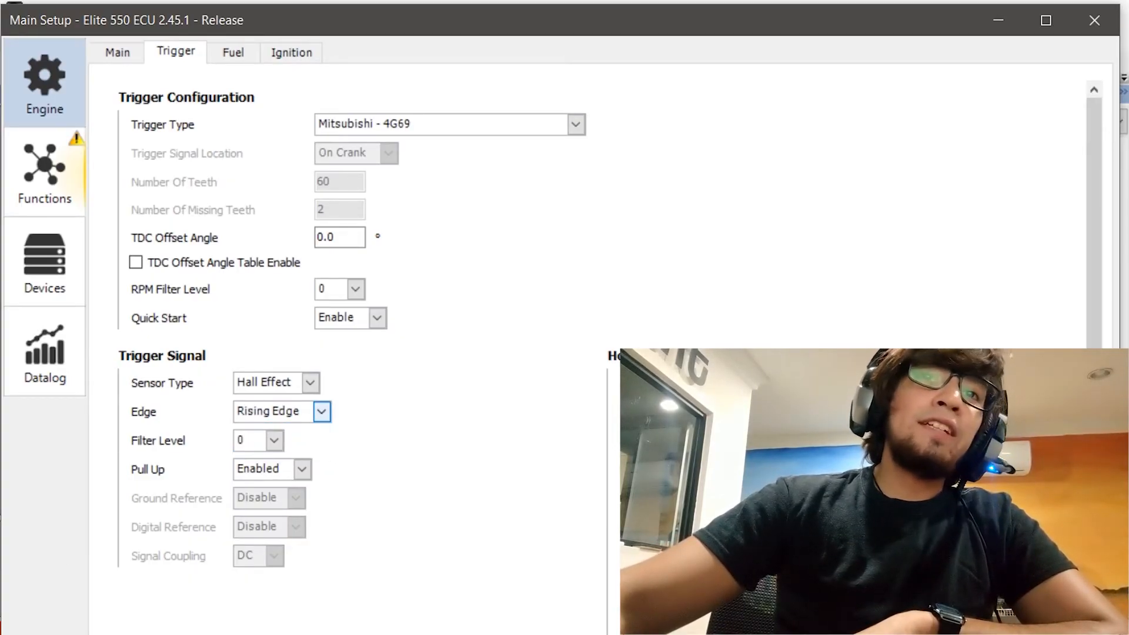
pyautogui.hotkey('alt', 'Tab')
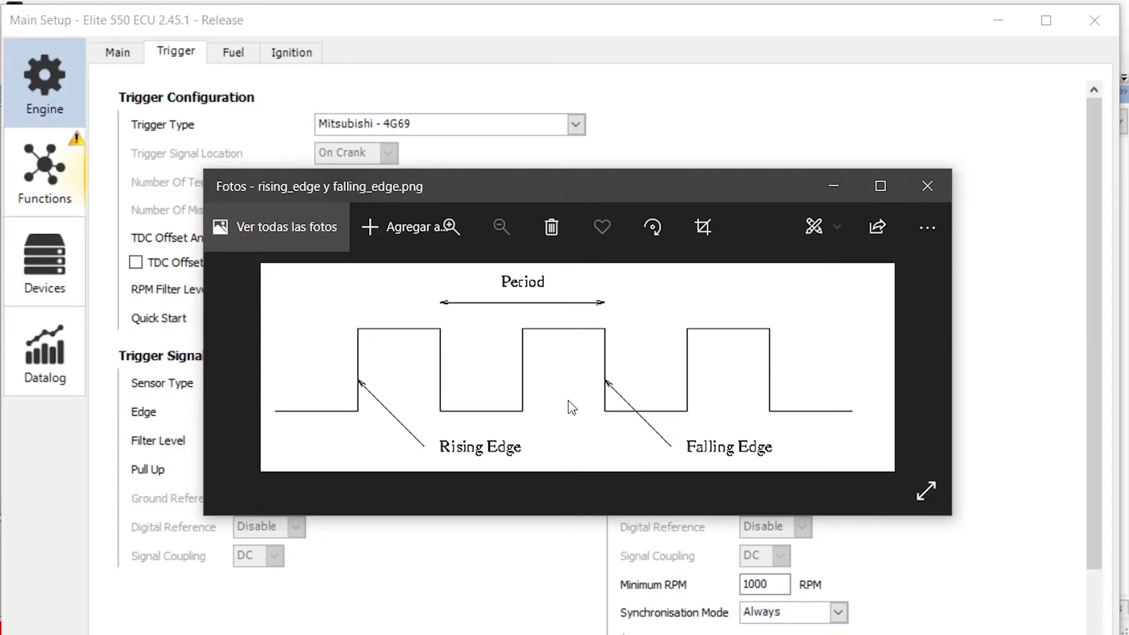
pyautogui.click(947, 176)
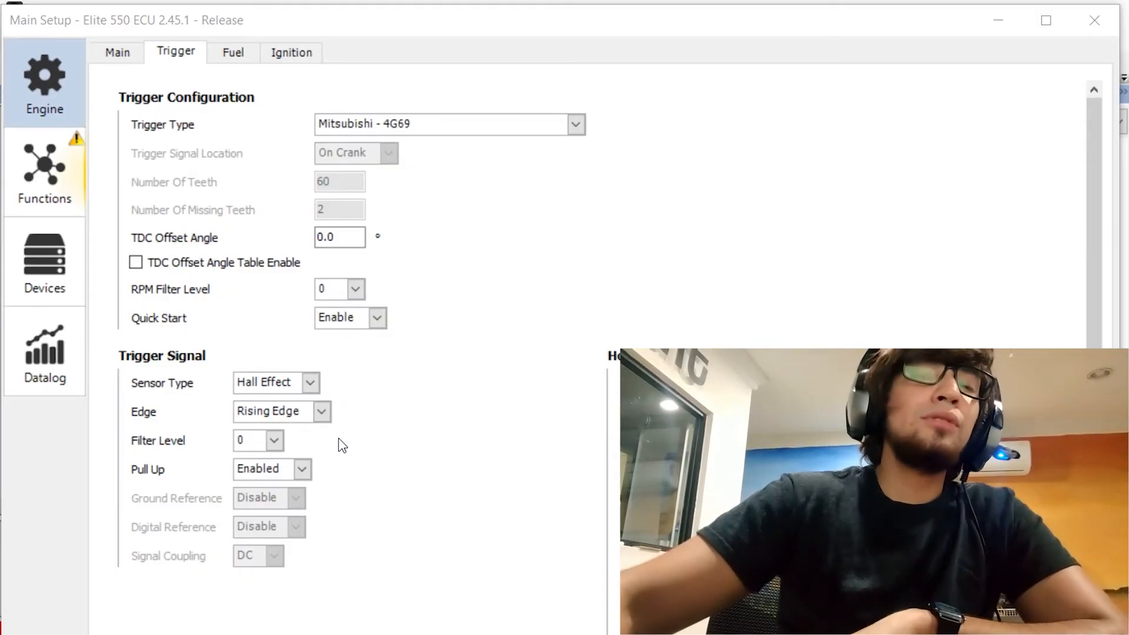
pyautogui.click(317, 412)
pyautogui.click(309, 430)
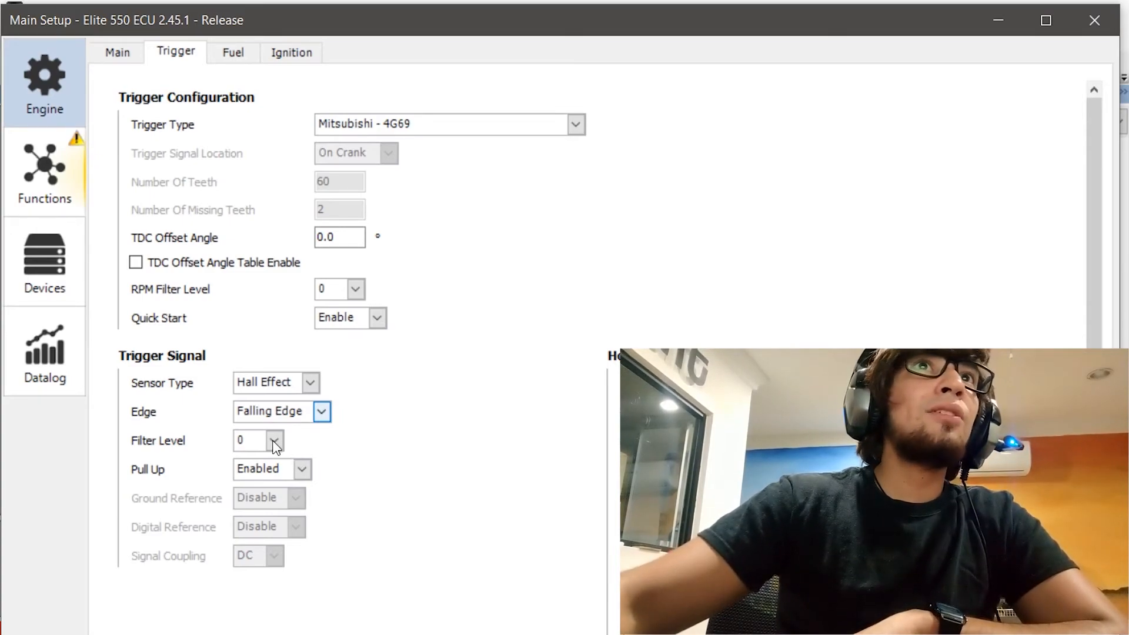
# - Review the RPM Filter Level and the trigger signal's Filter Level choices, and close the reference image
pyautogui.click(360, 288)
pyautogui.click(356, 289)
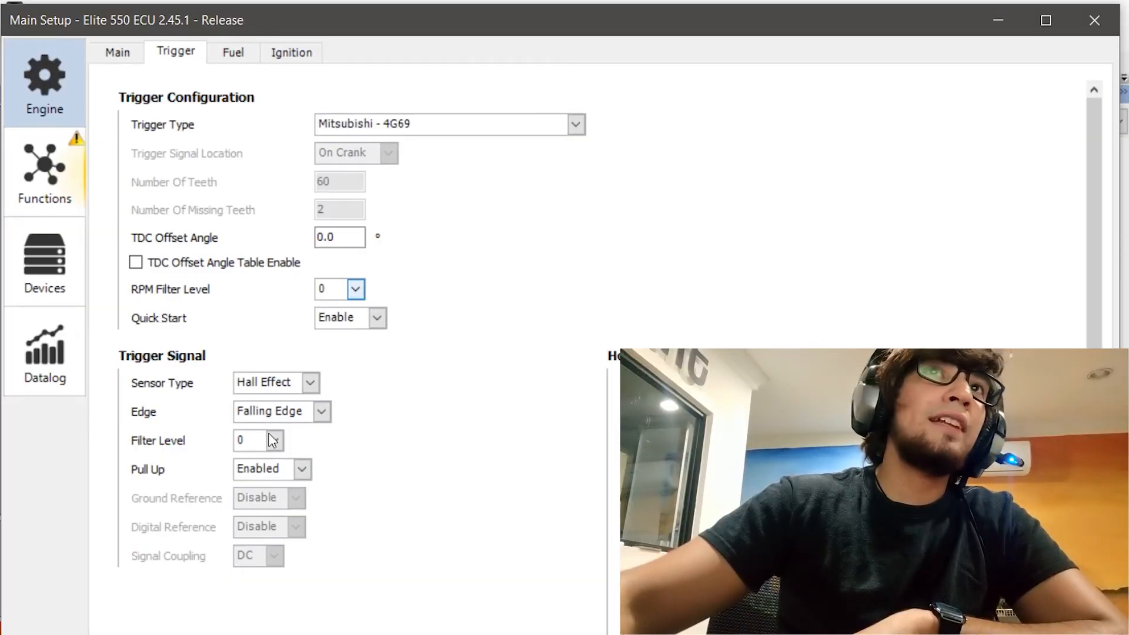
pyautogui.click(274, 440)
pyautogui.click(273, 440)
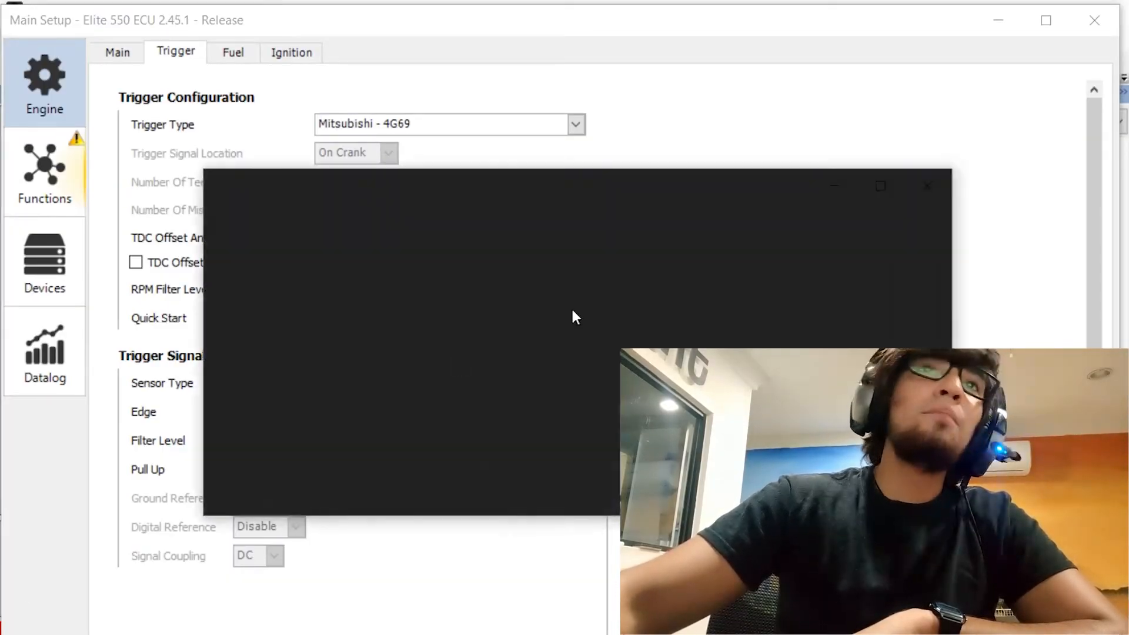
pyautogui.click(927, 174)
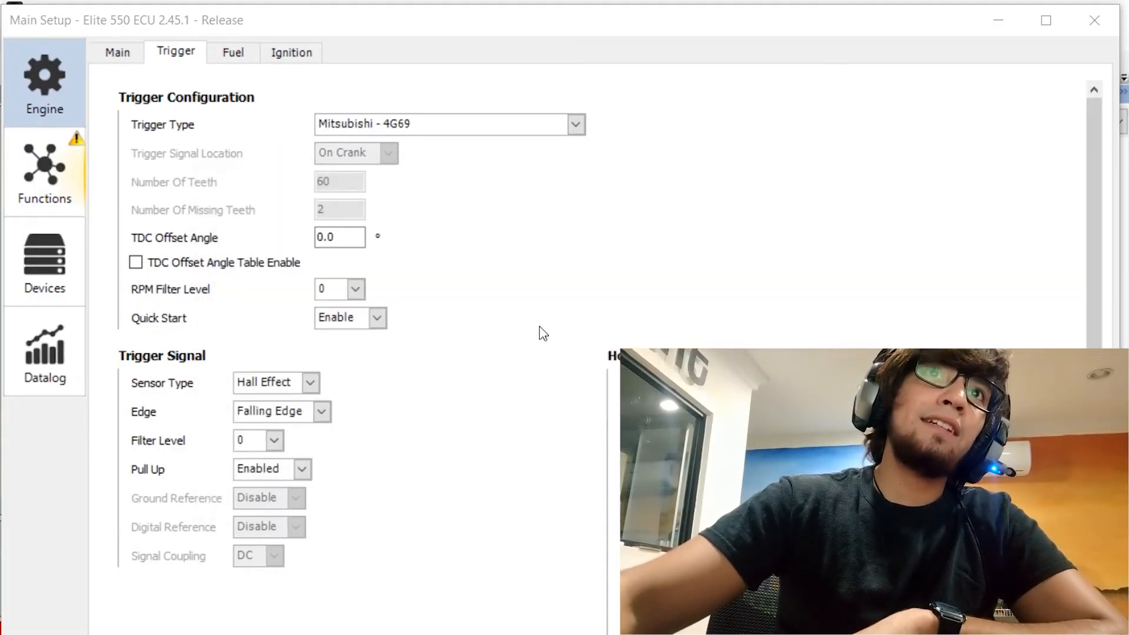
pyautogui.click(273, 440)
pyautogui.click(274, 440)
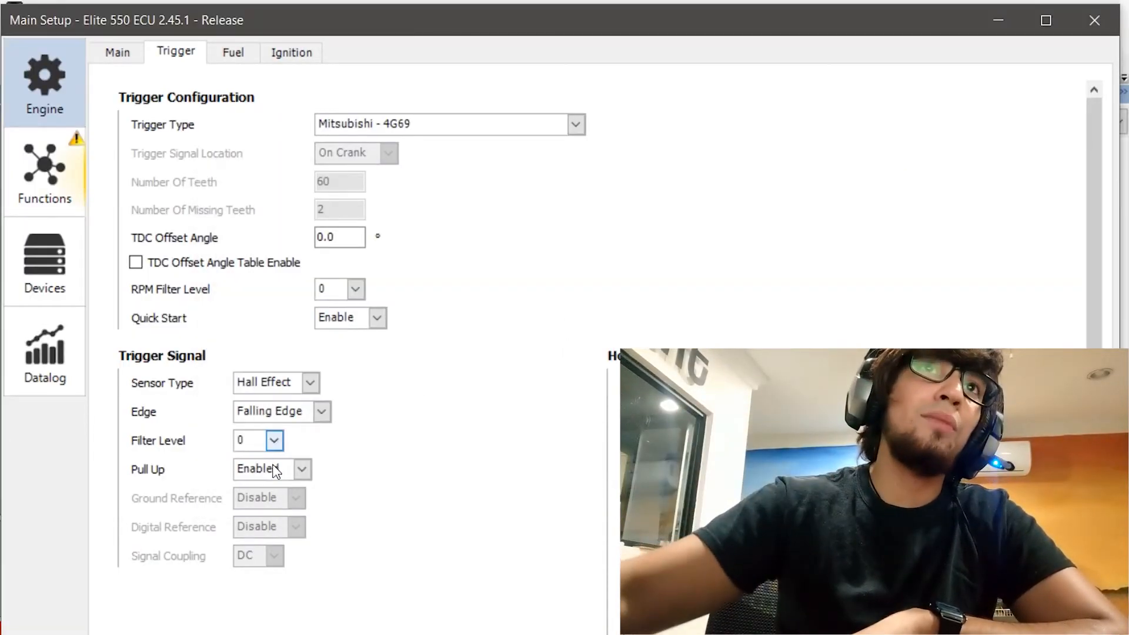
# - Review the Pull Up options for the trigger signal and select Enabled
pyautogui.click(312, 473)
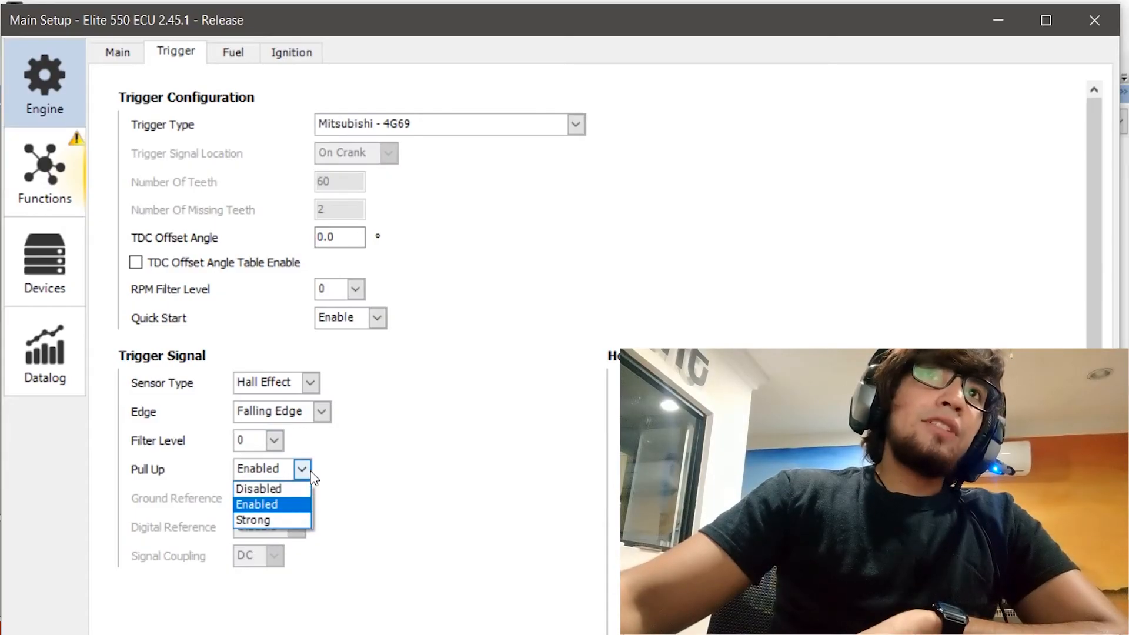
pyautogui.click(310, 475)
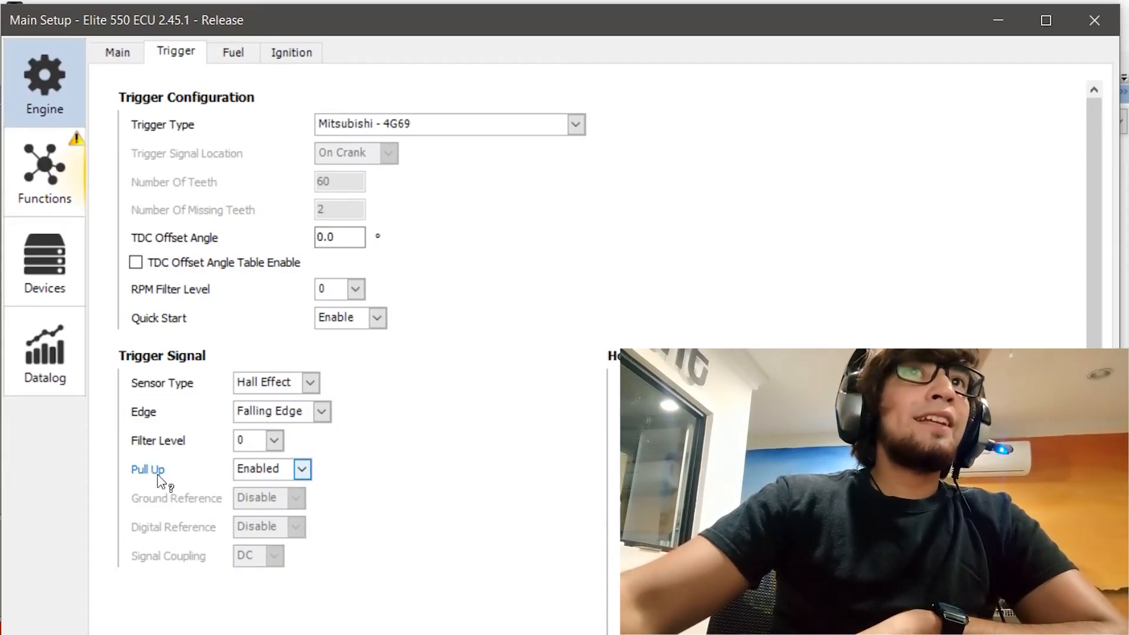
pyautogui.moveTo(156, 474)
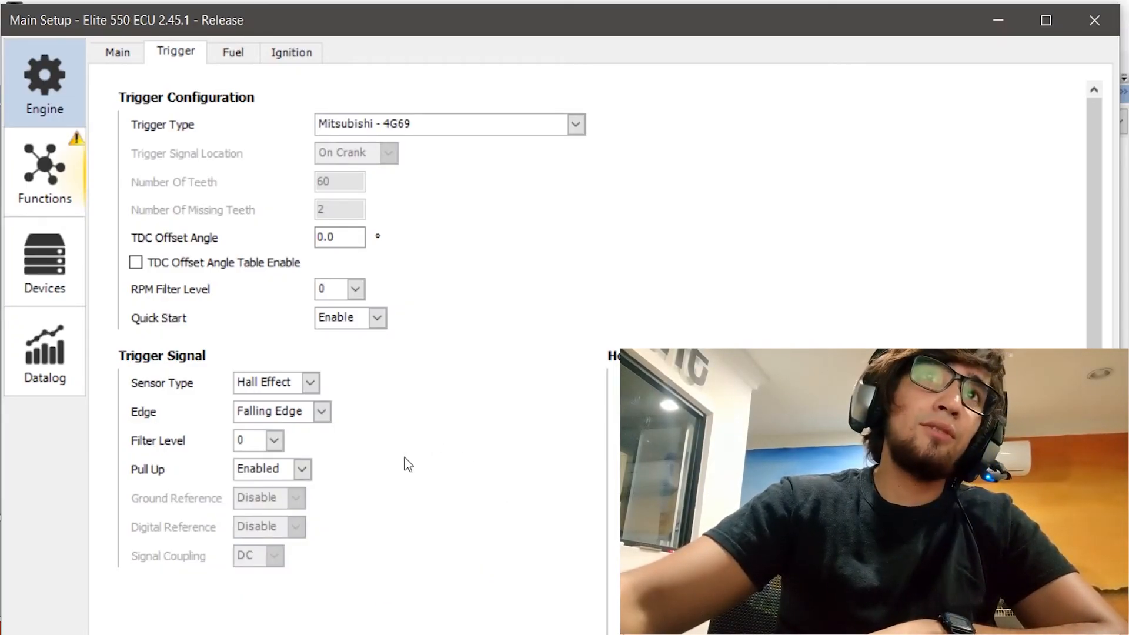
pyautogui.click(302, 469)
pyautogui.click(276, 504)
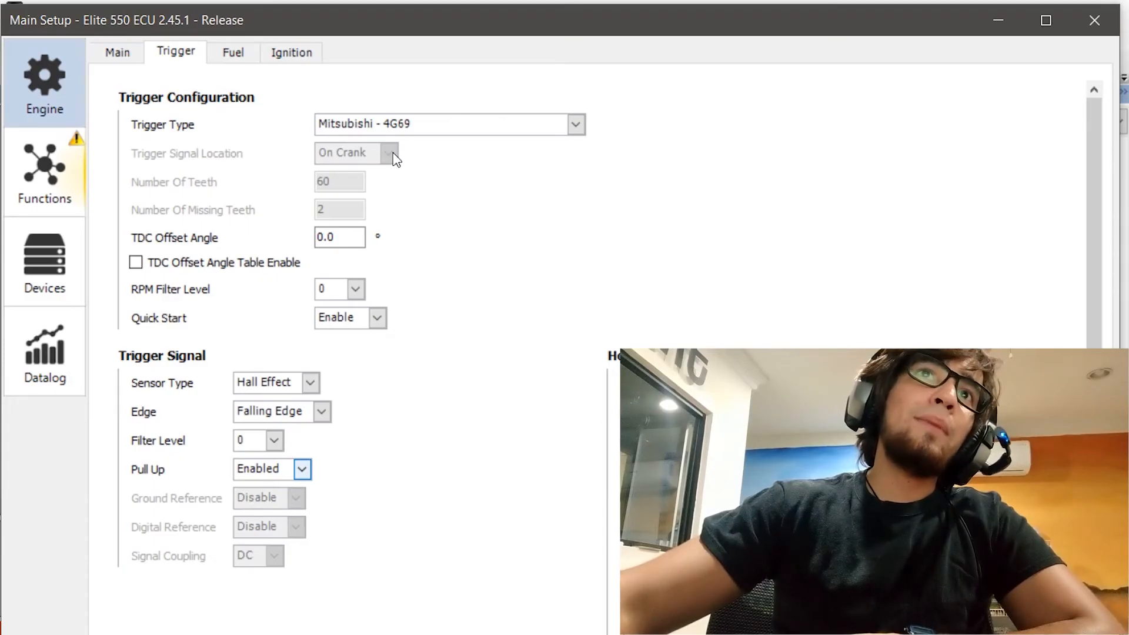
# - View the fuel and ignition settings, and return to the trigger settings to look over the trigger and home signals
pyautogui.click(233, 51)
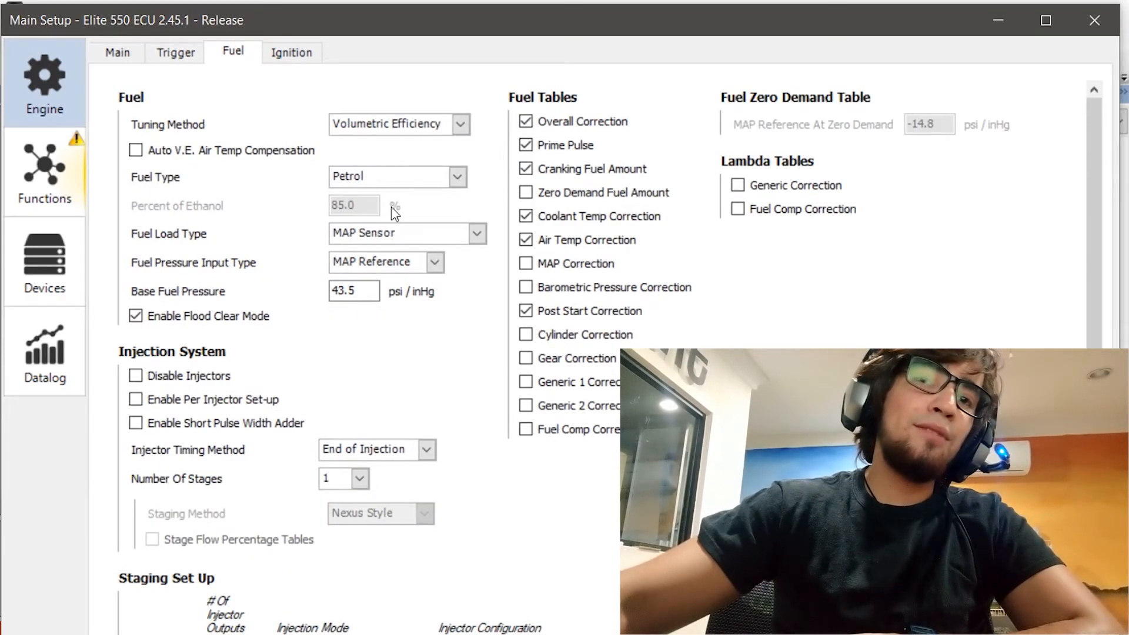
pyautogui.click(291, 52)
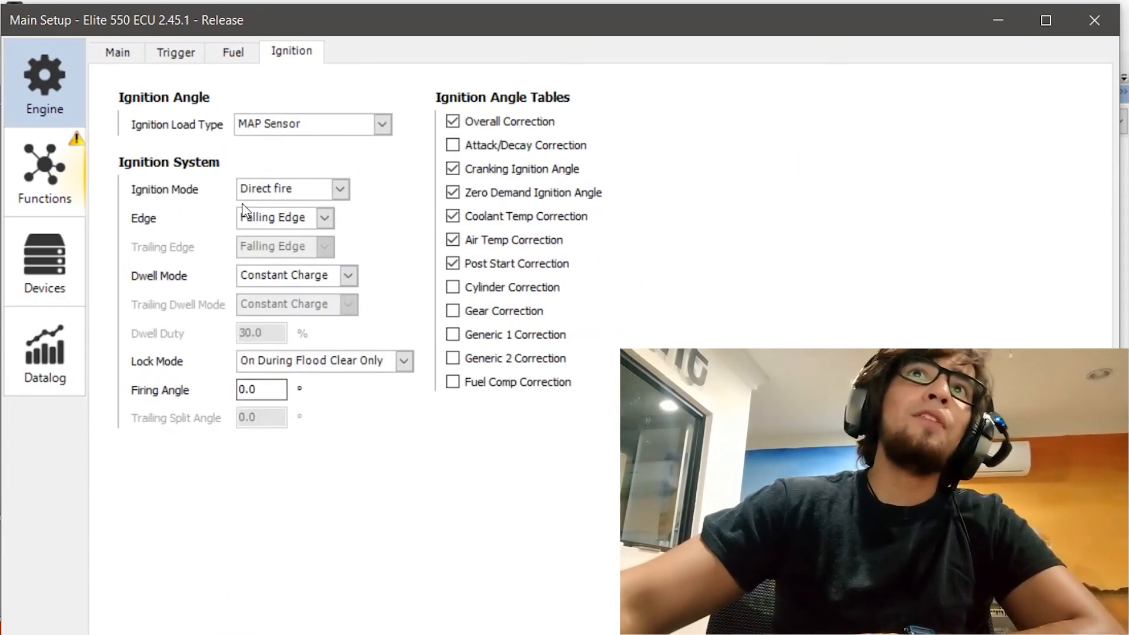
pyautogui.click(177, 54)
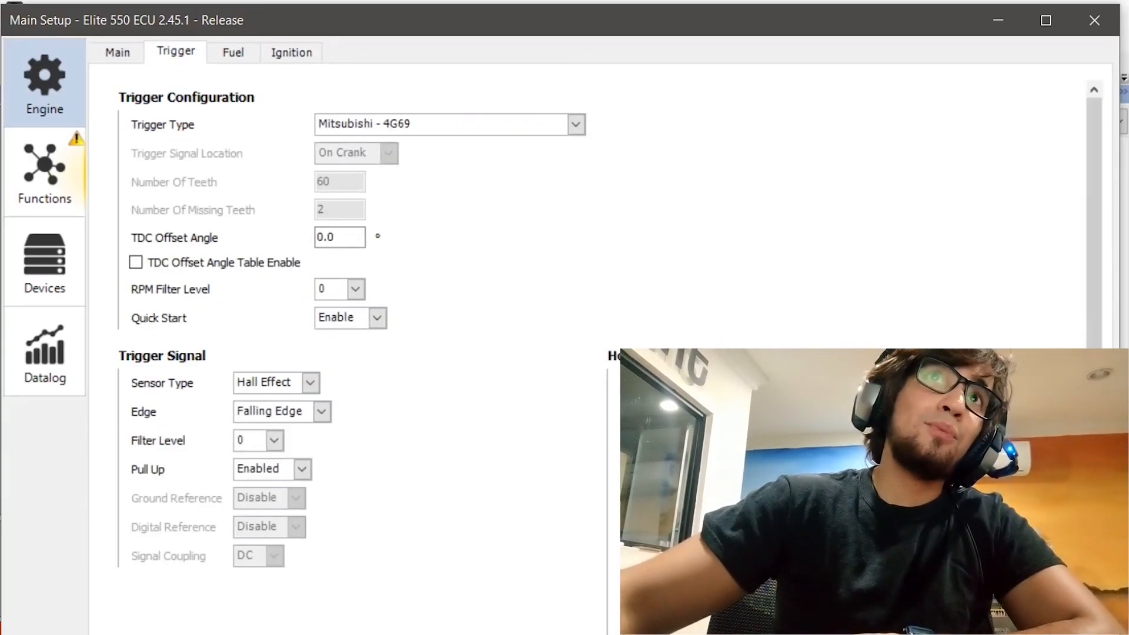
pyautogui.scroll(-2, 589, 353)
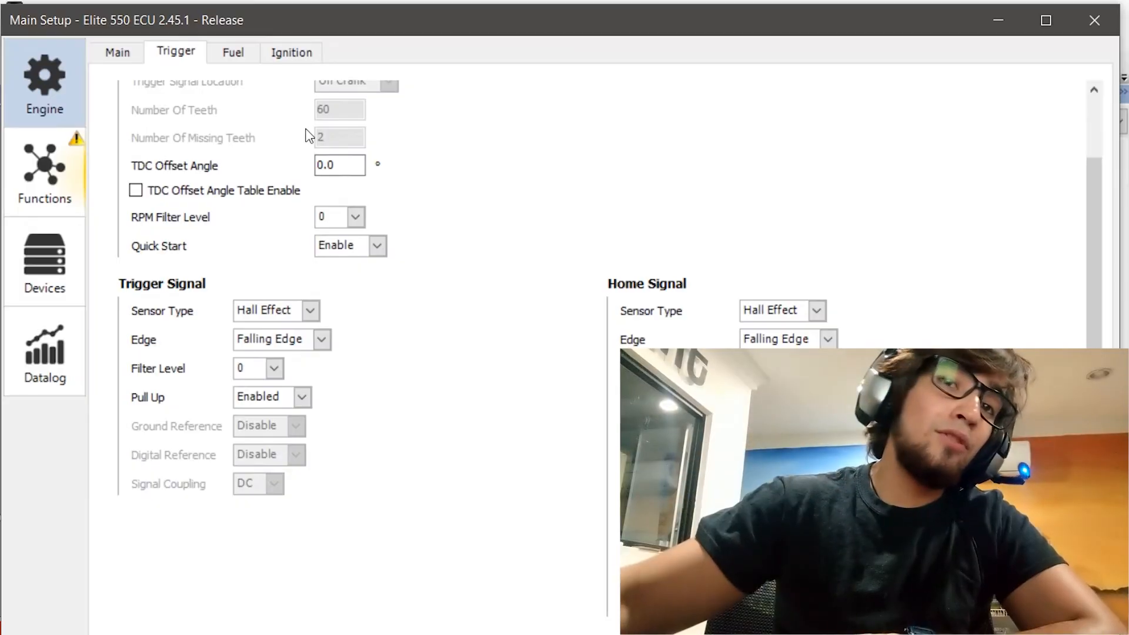
pyautogui.scroll(2, 329, 177)
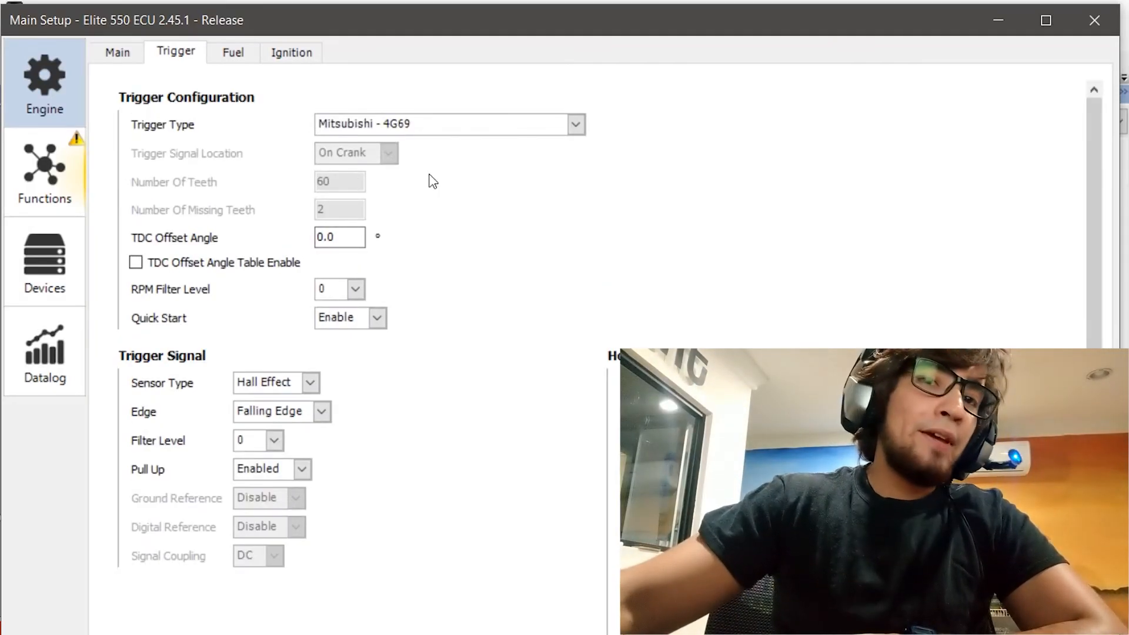